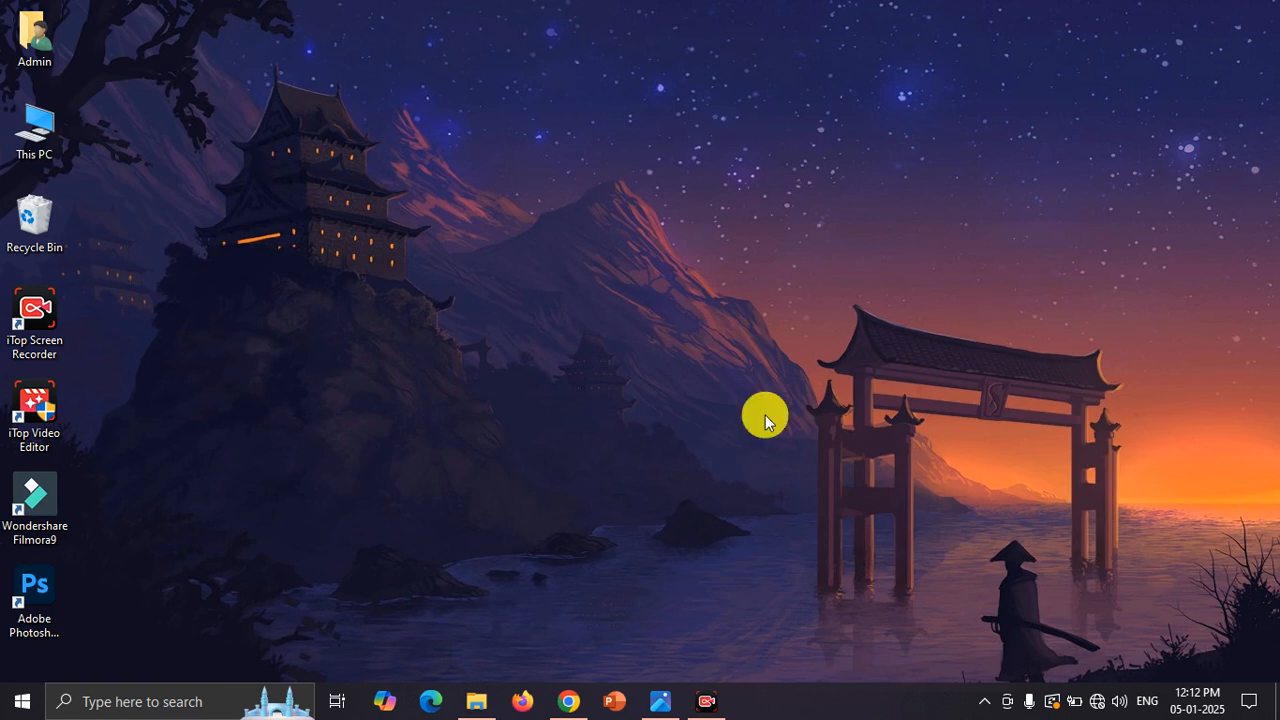
Step: Open Word and create a new blank document
left_click(212, 700)
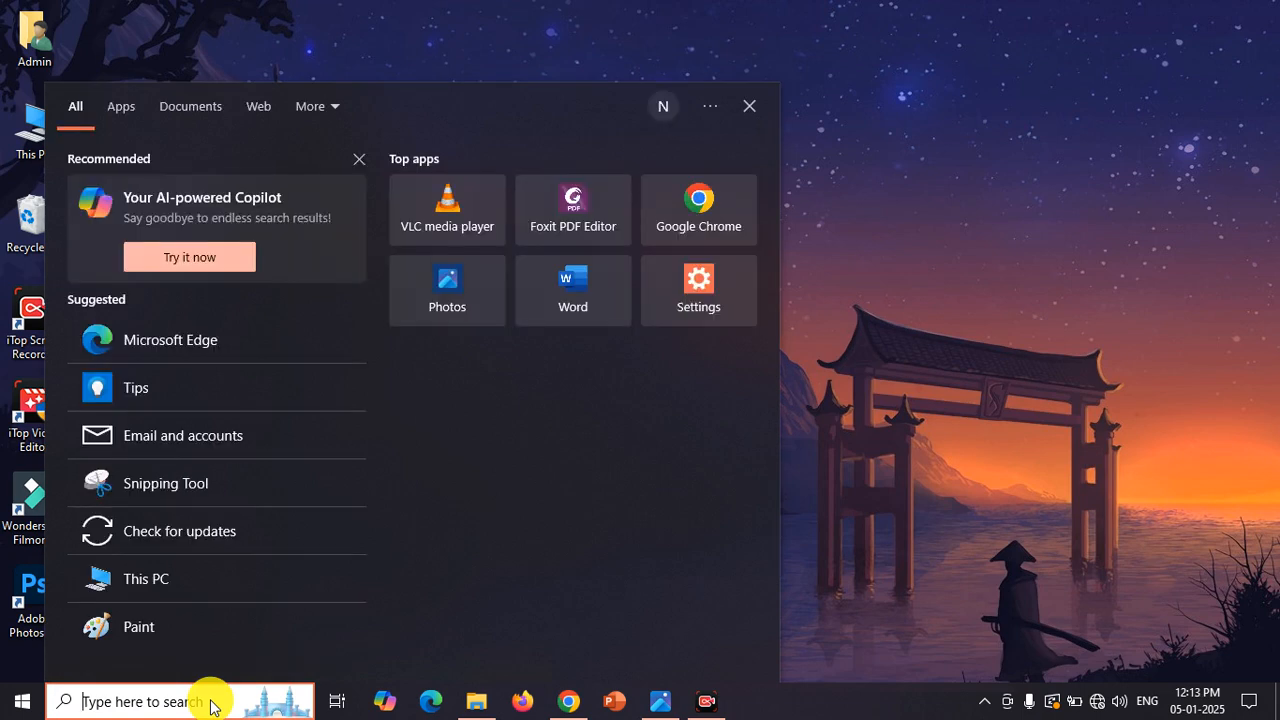
type("word")
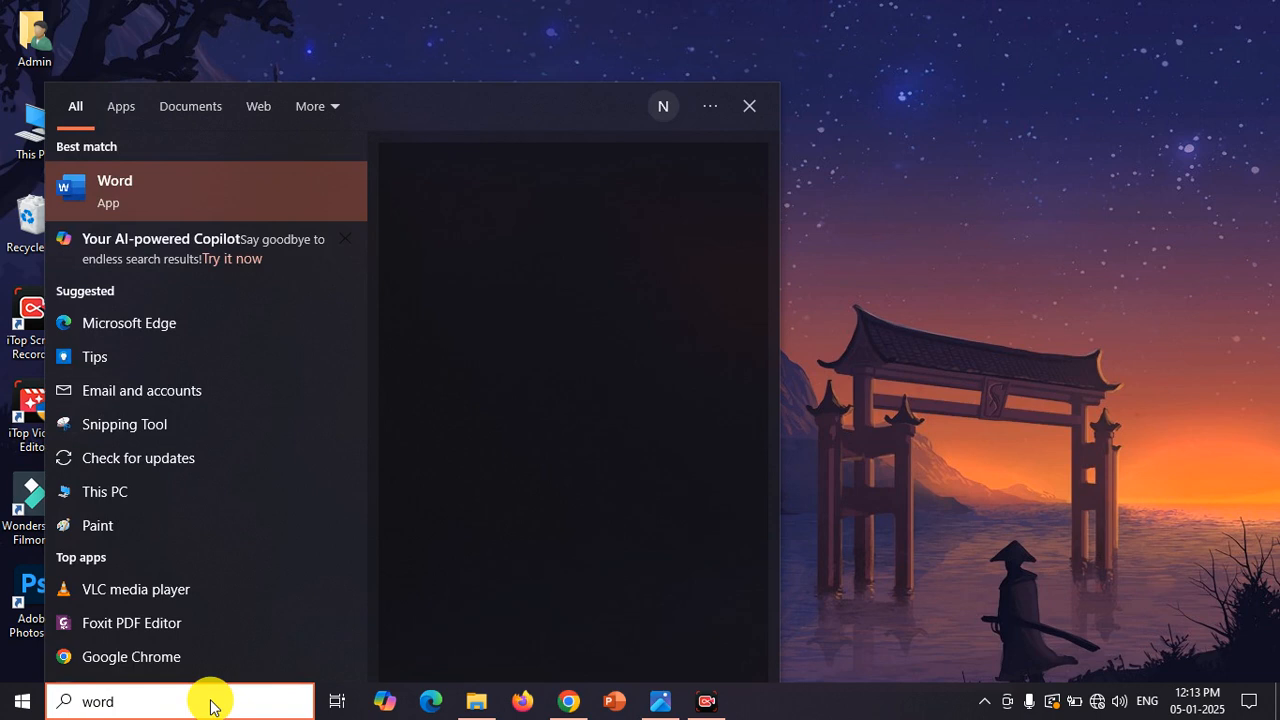
key("Return")
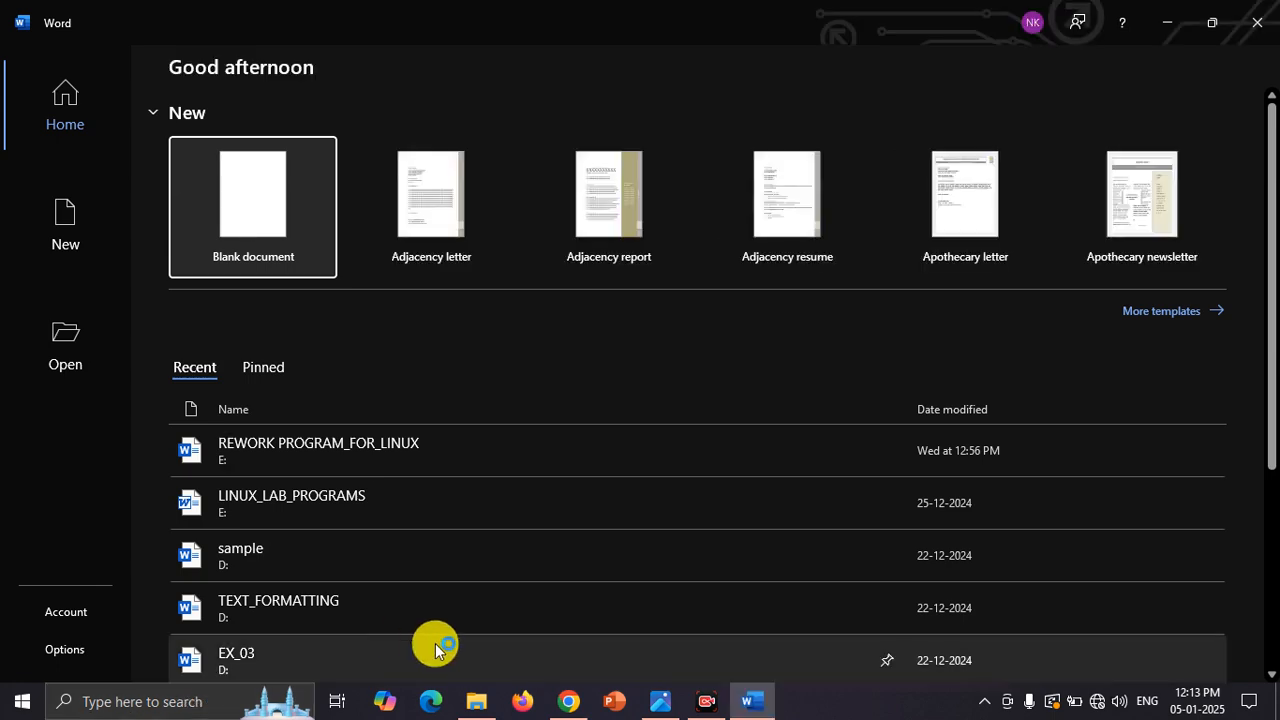
left_click(261, 180)
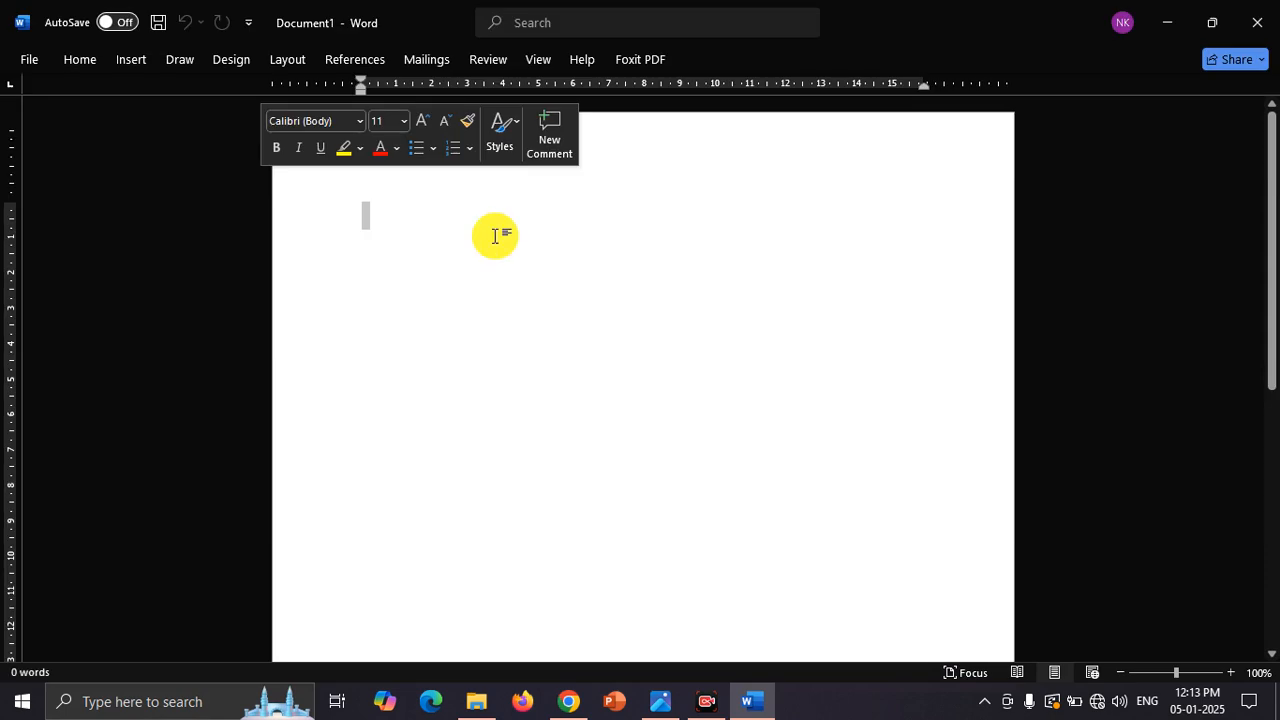
left_click(494, 236)
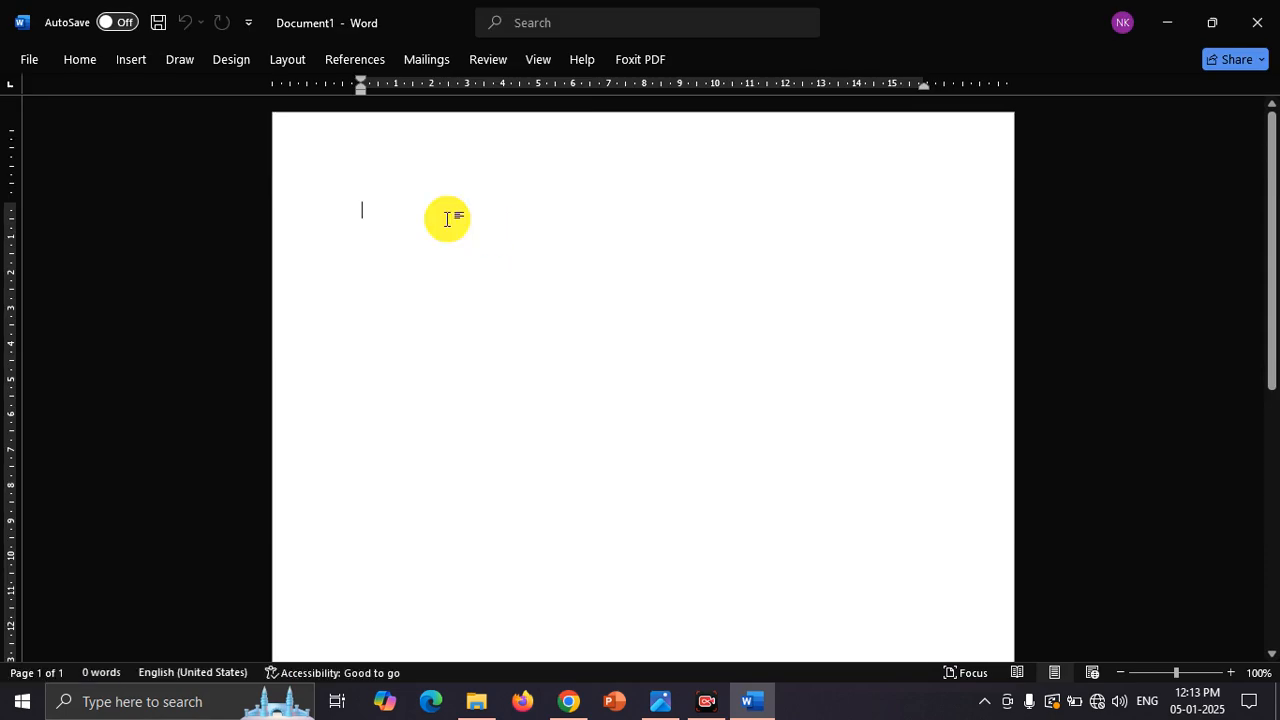
Step: Enter "Sri Kaliswari college (Autonomous),sivakasi" as the first line of the document
type("S")
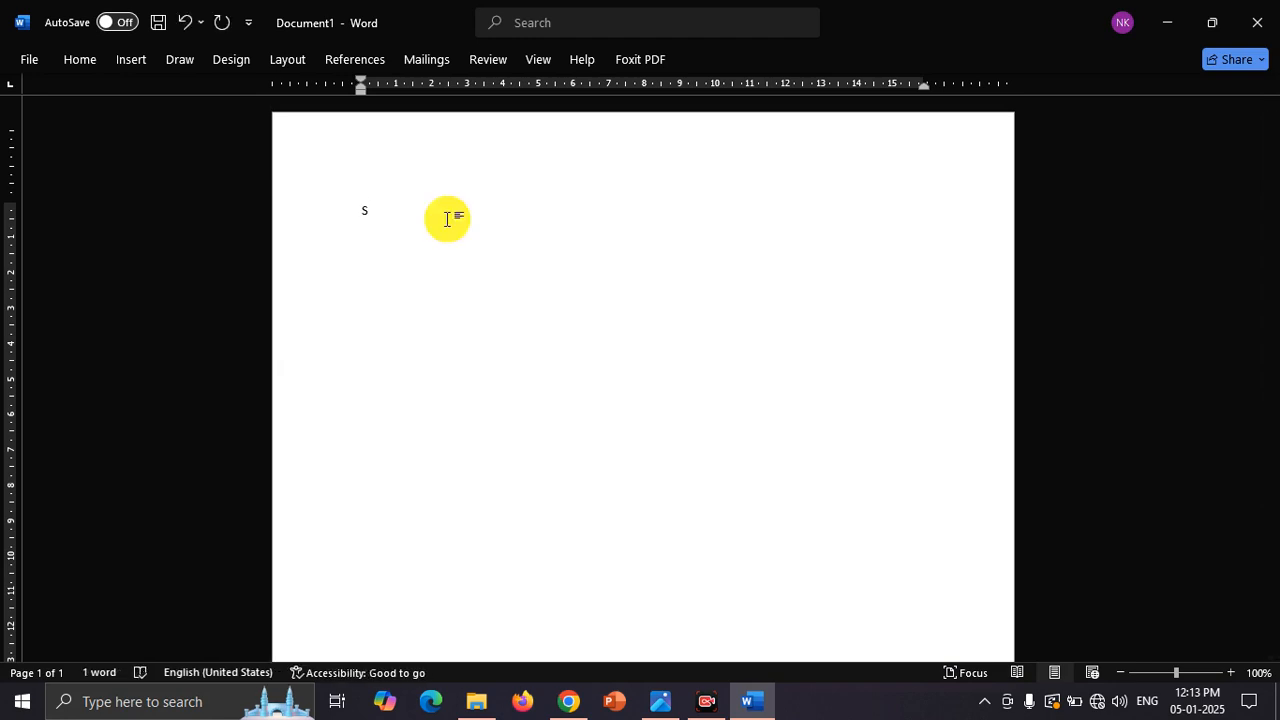
type("ri Ka")
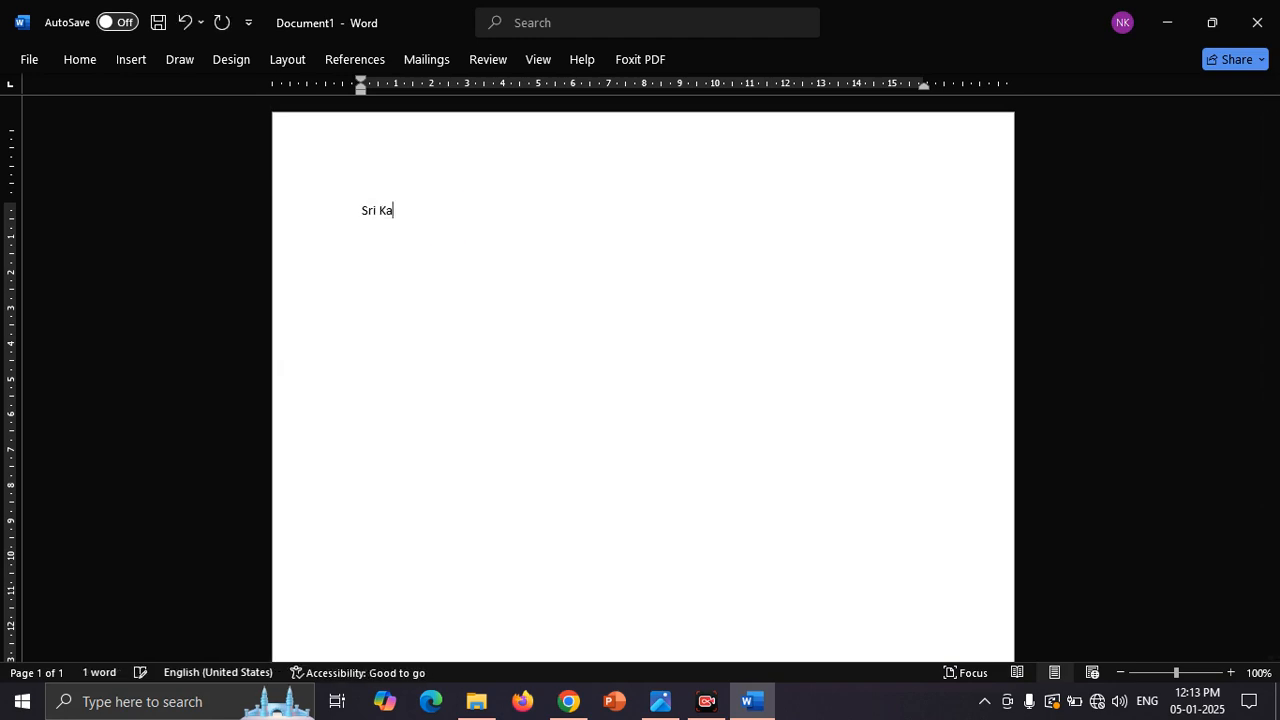
type("liswari ci")
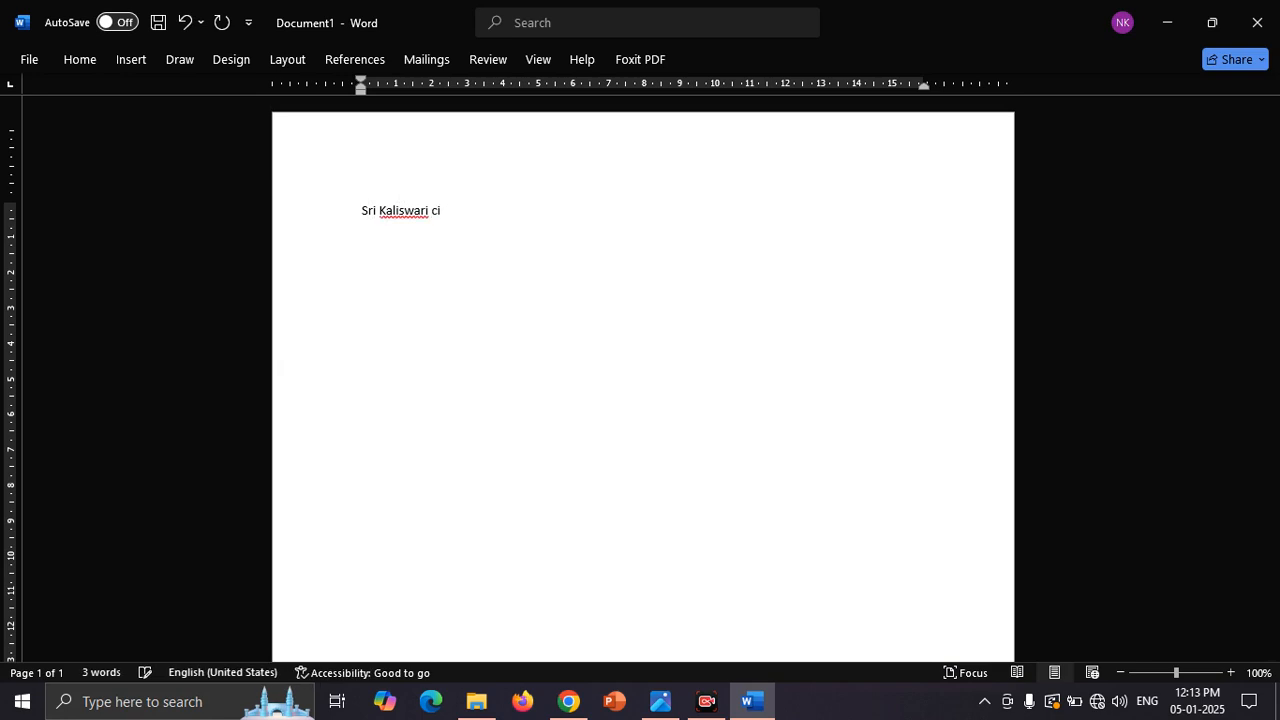
key("BackSpace")
type("ollege (Aut")
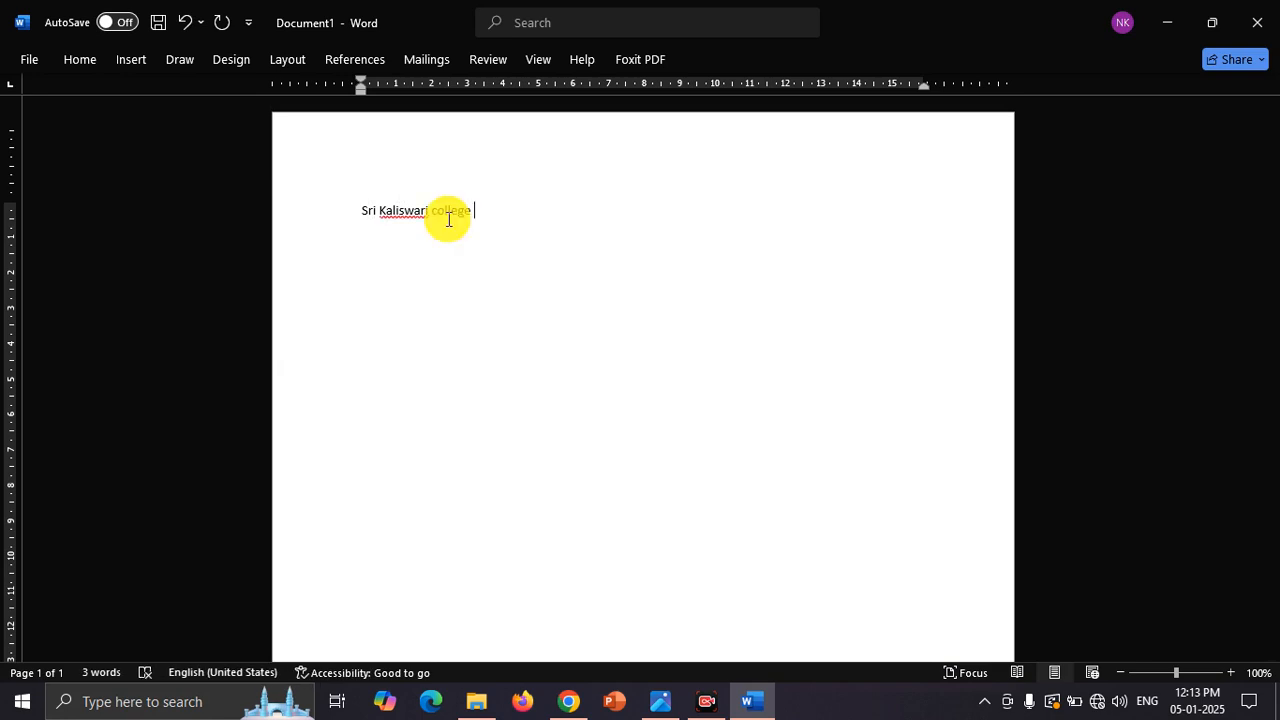
type("onomous),sivakasi")
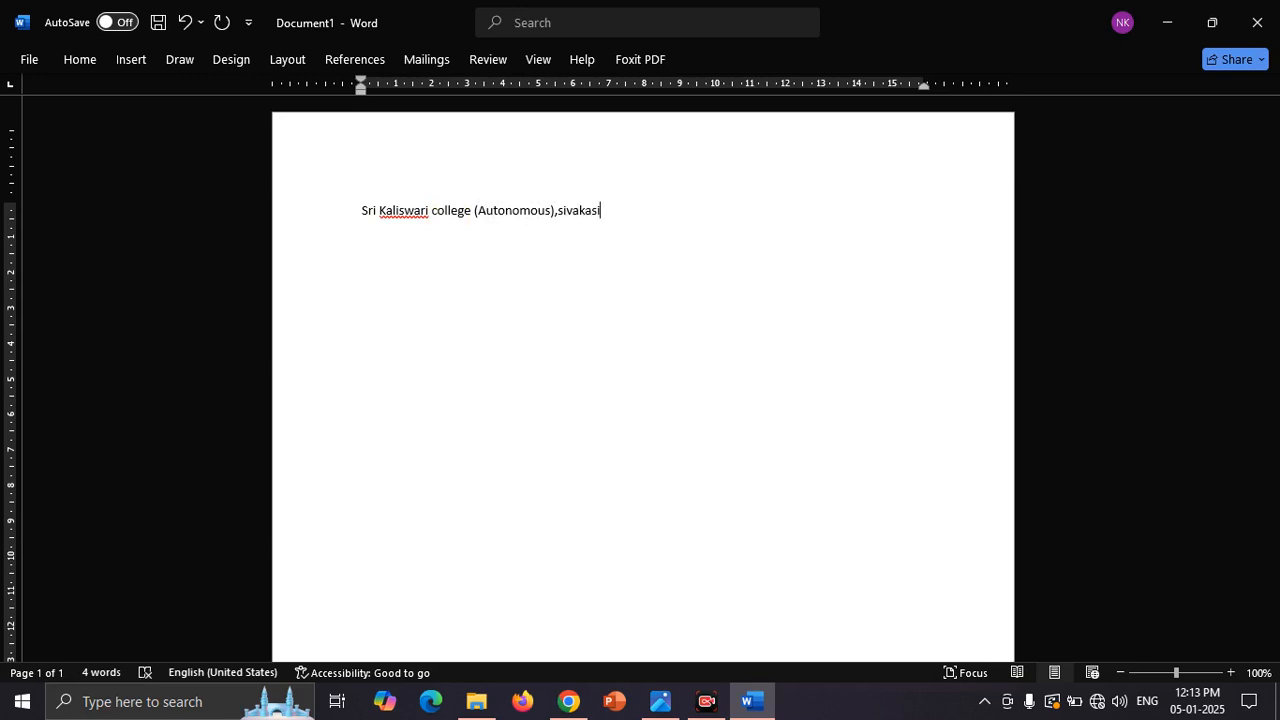
Step: Add "Department of computer applications" as the second line, followed by a new empty line
key("Return")
type("D")
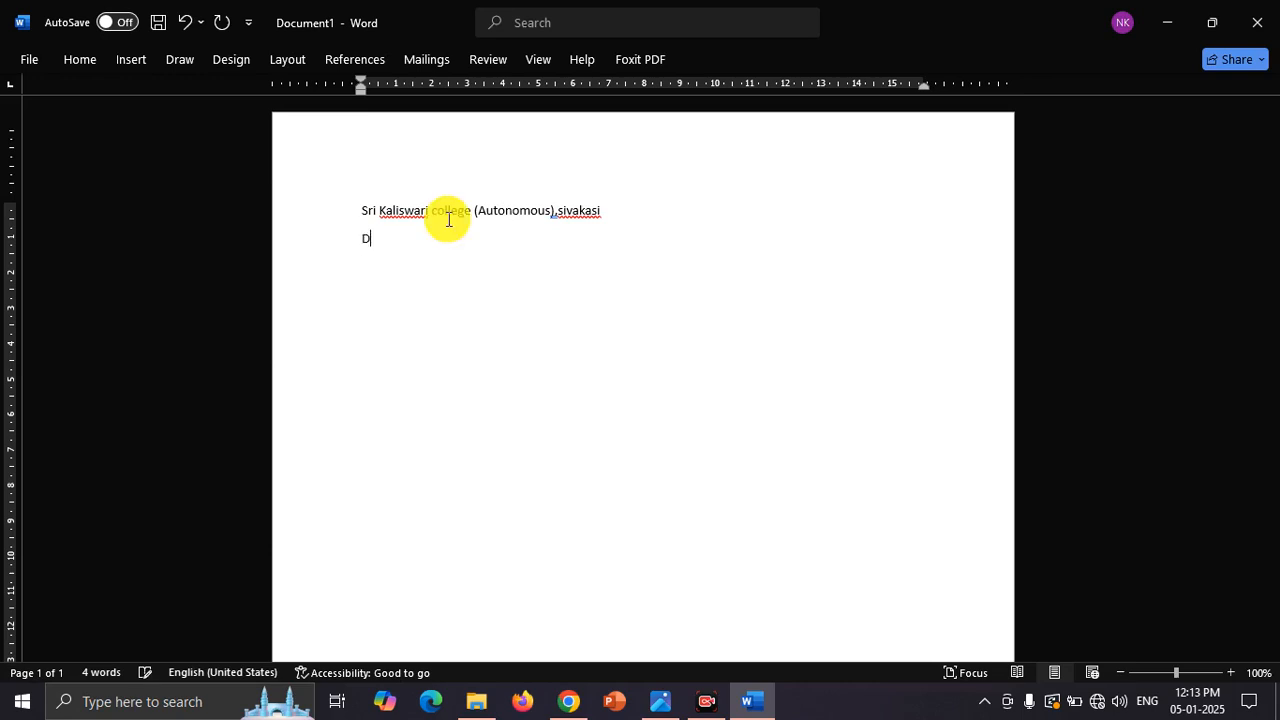
type("epart")
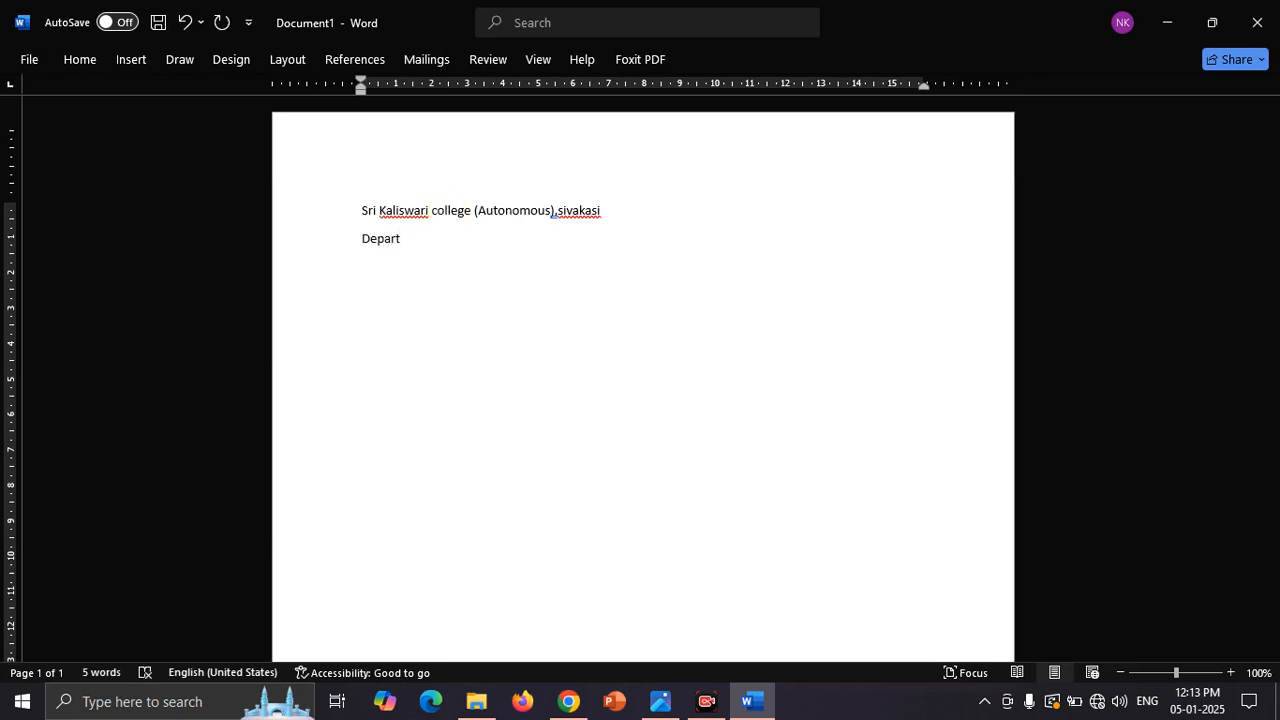
type("ment of computer")
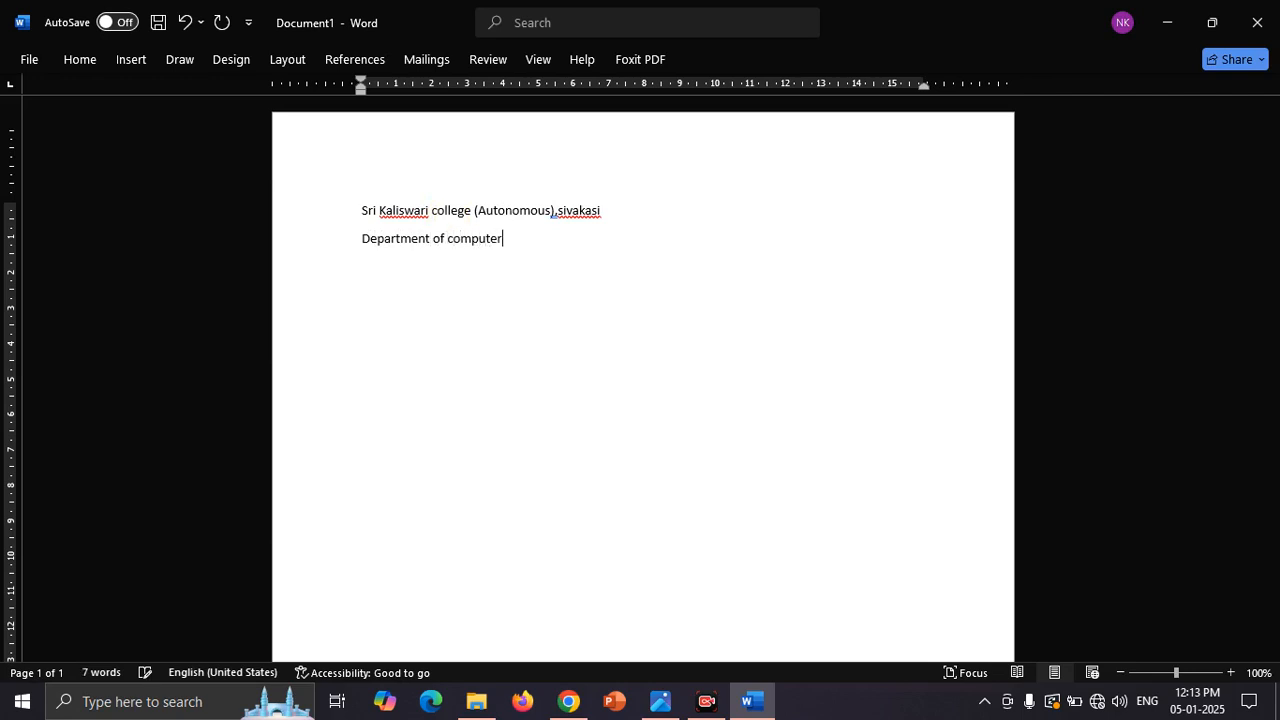
type(" applications")
key("Return")
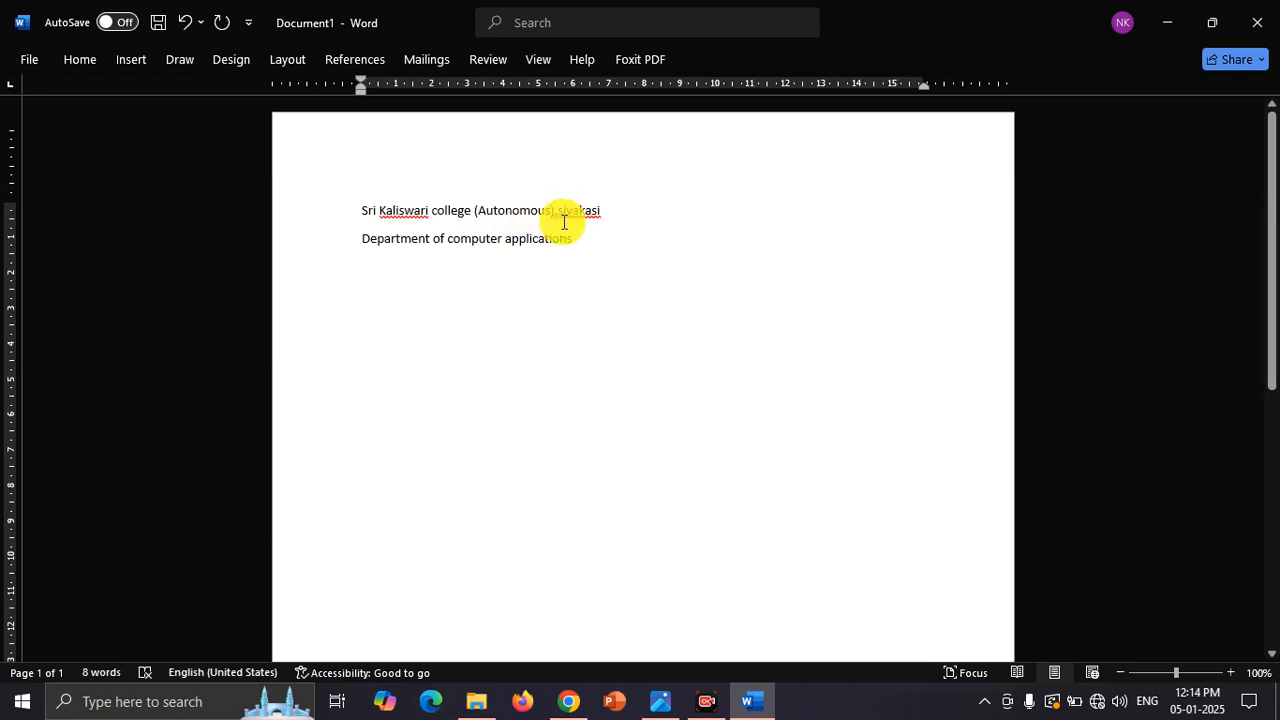
Step: Set the whole document's text to the Cambria font at size 15
key("ctrl+a")
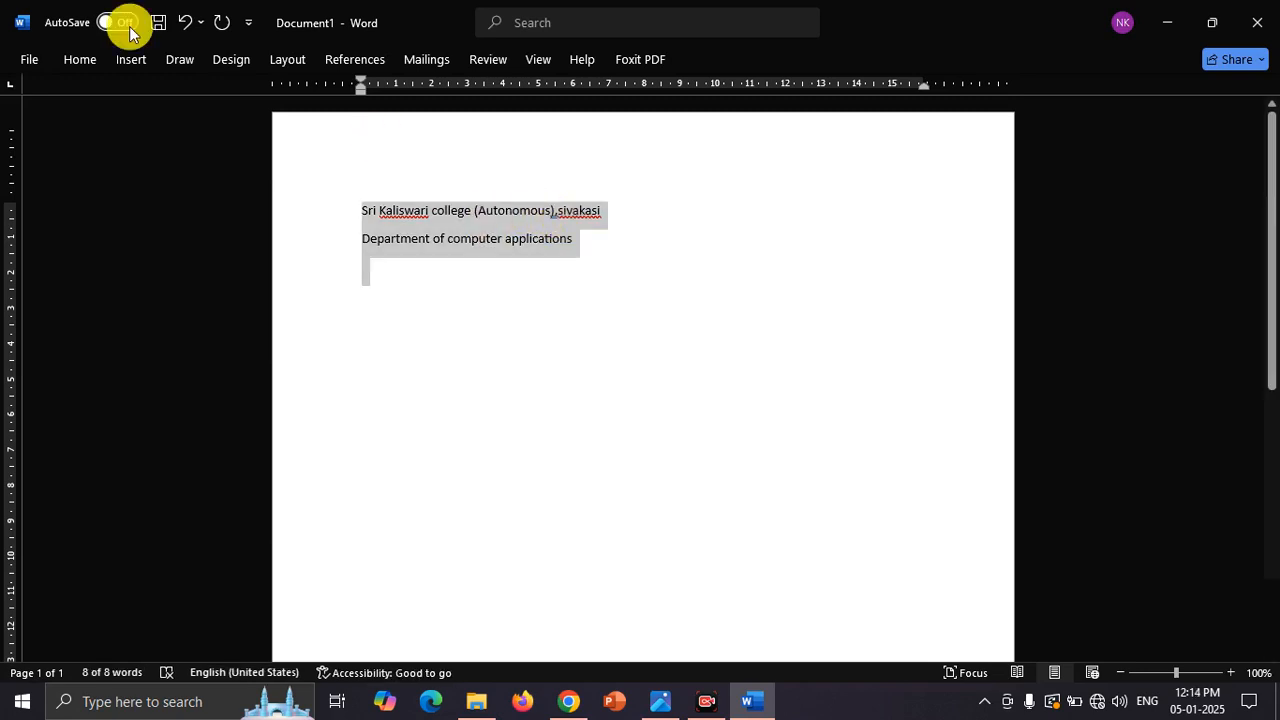
left_click(88, 59)
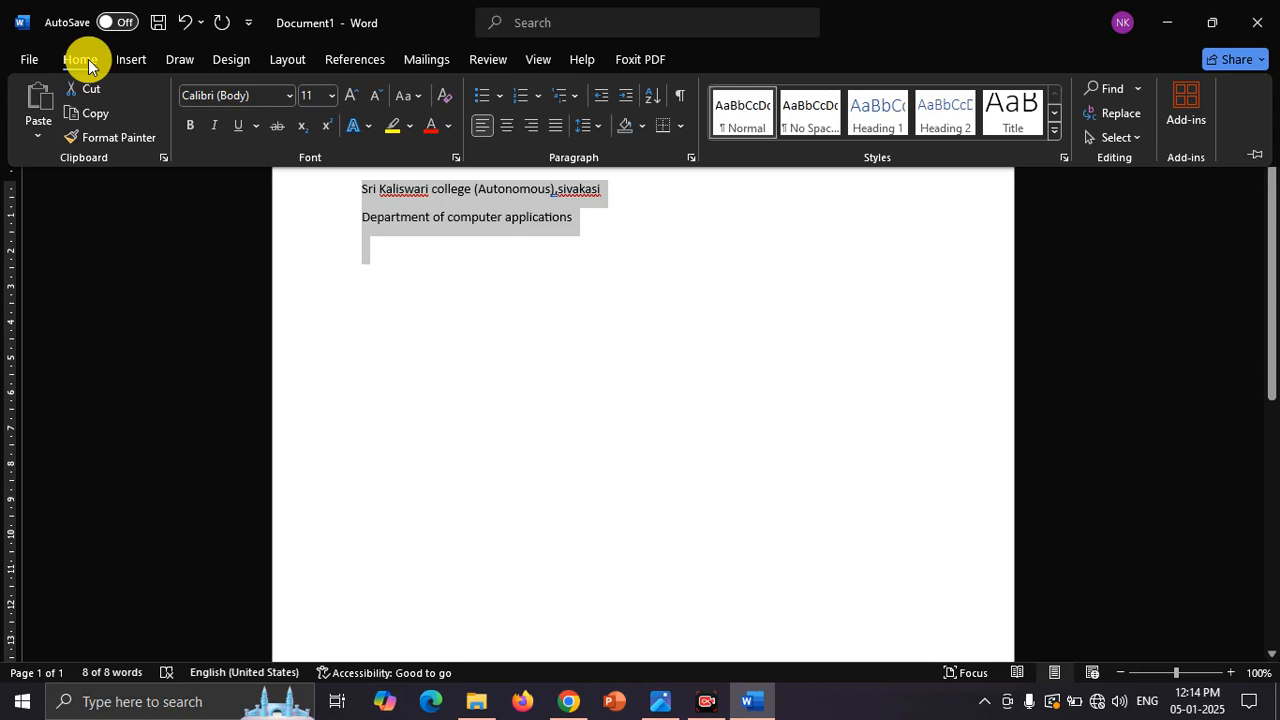
left_click(257, 97)
type("Cambria")
key("Return")
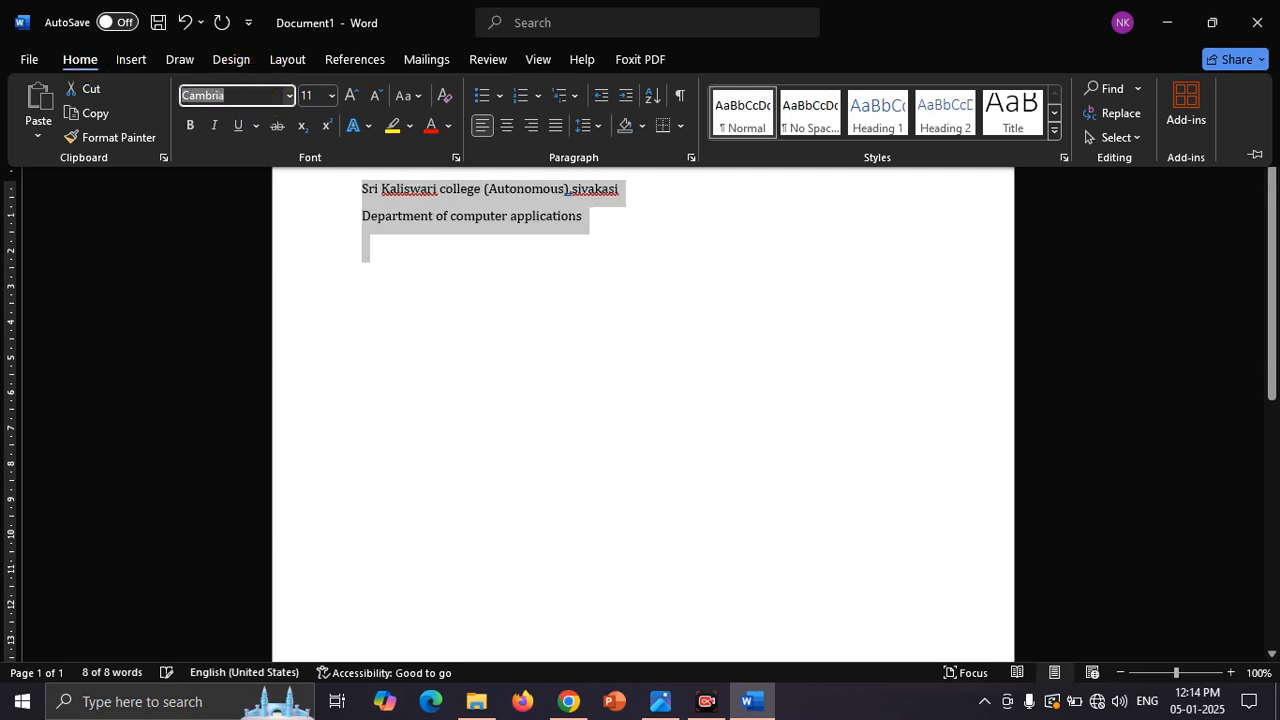
type("15")
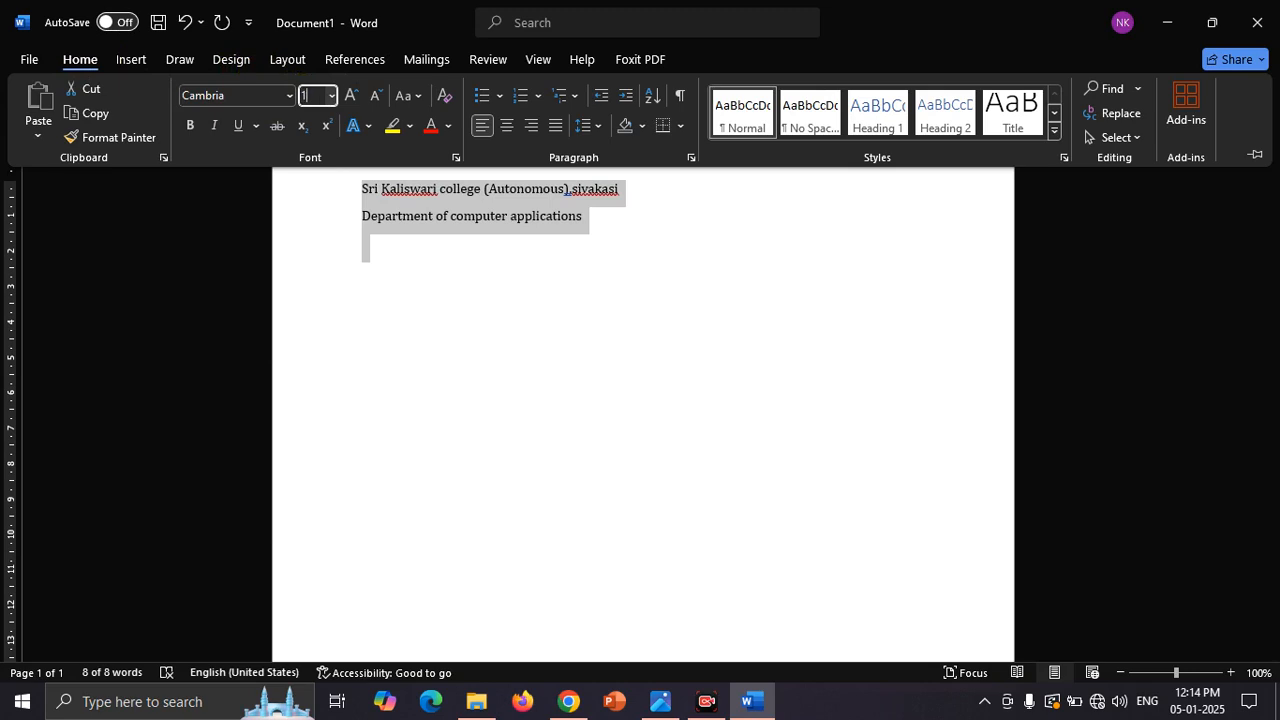
key("Return")
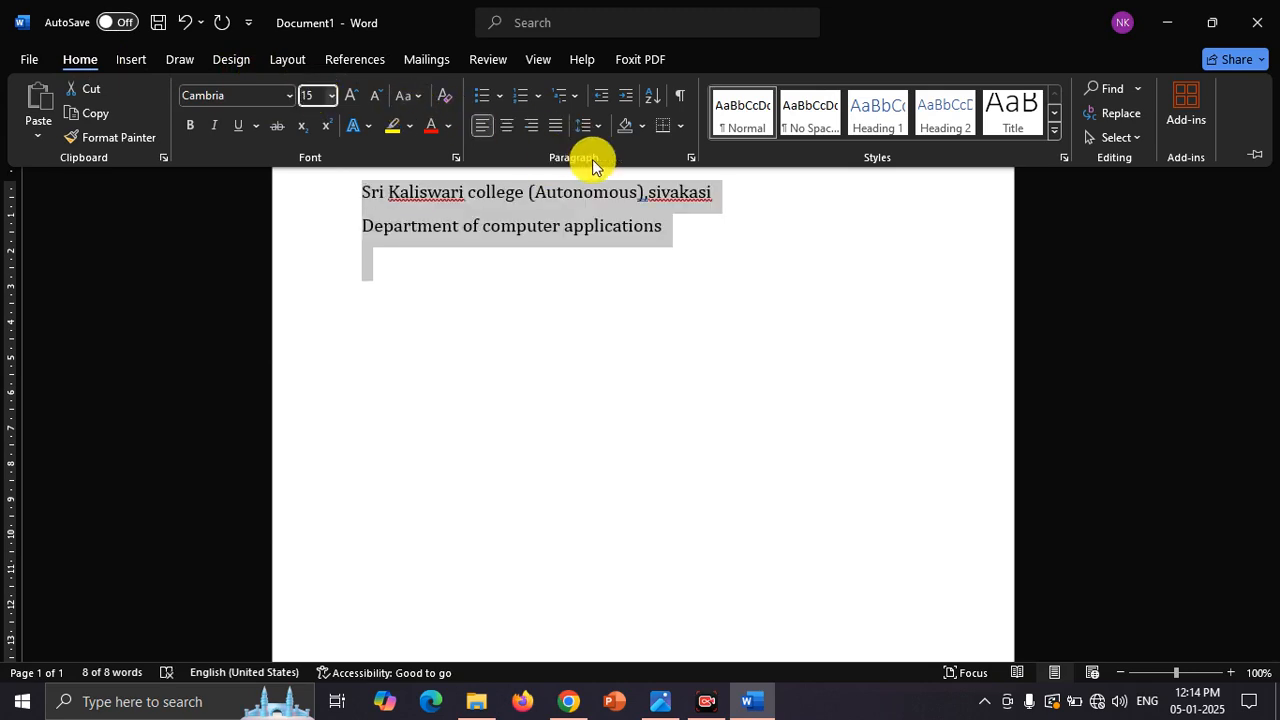
Step: Make the selected heading lines bold and centred, with the space after each paragraph removed
left_click(510, 129)
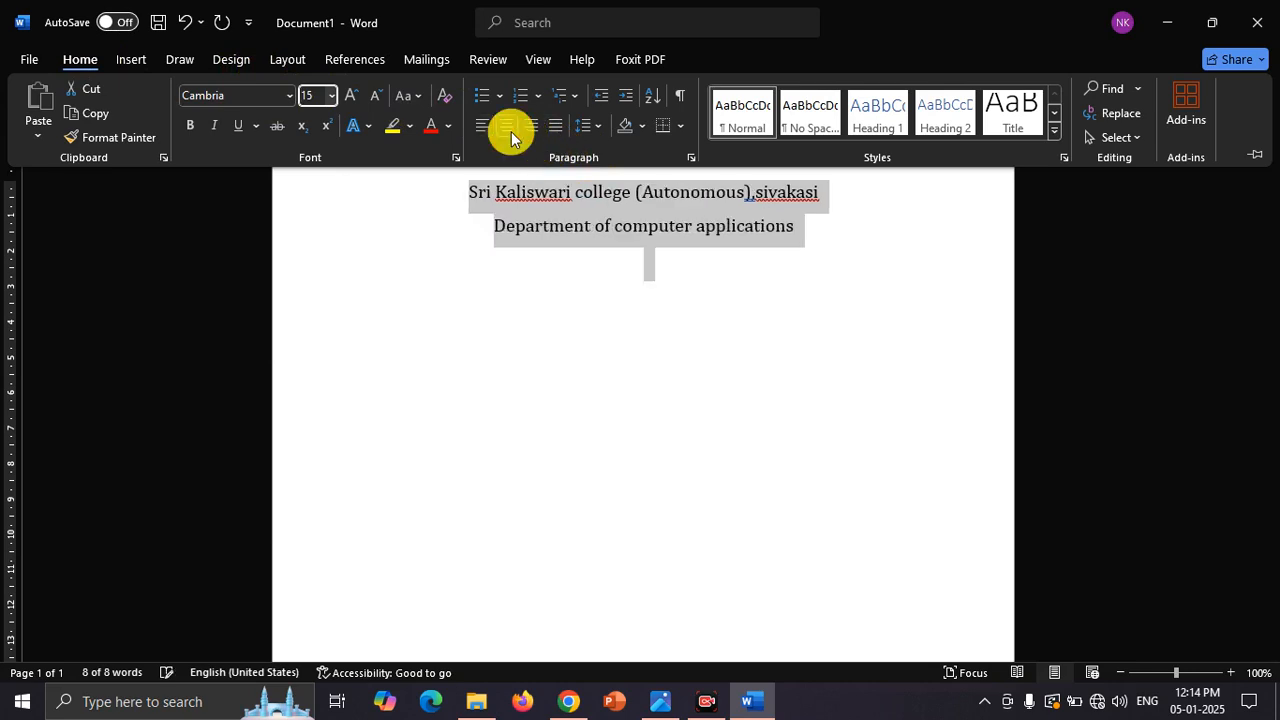
left_click(189, 128)
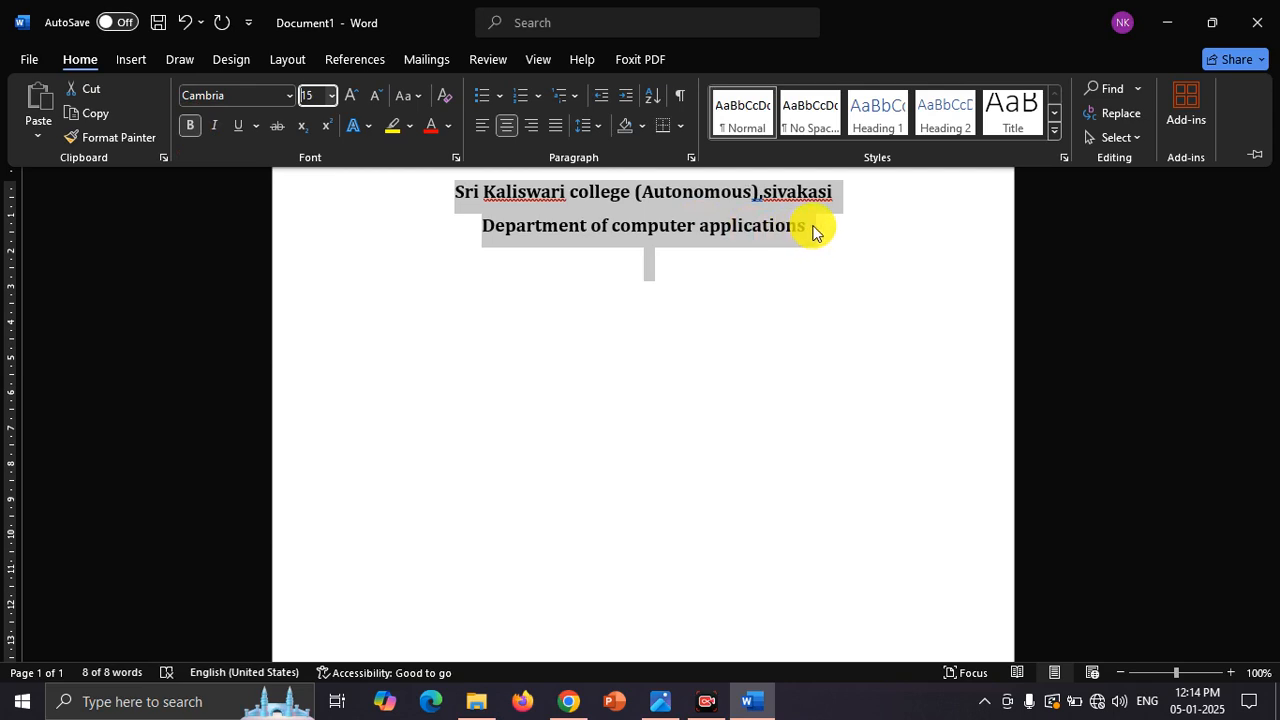
left_click(597, 128)
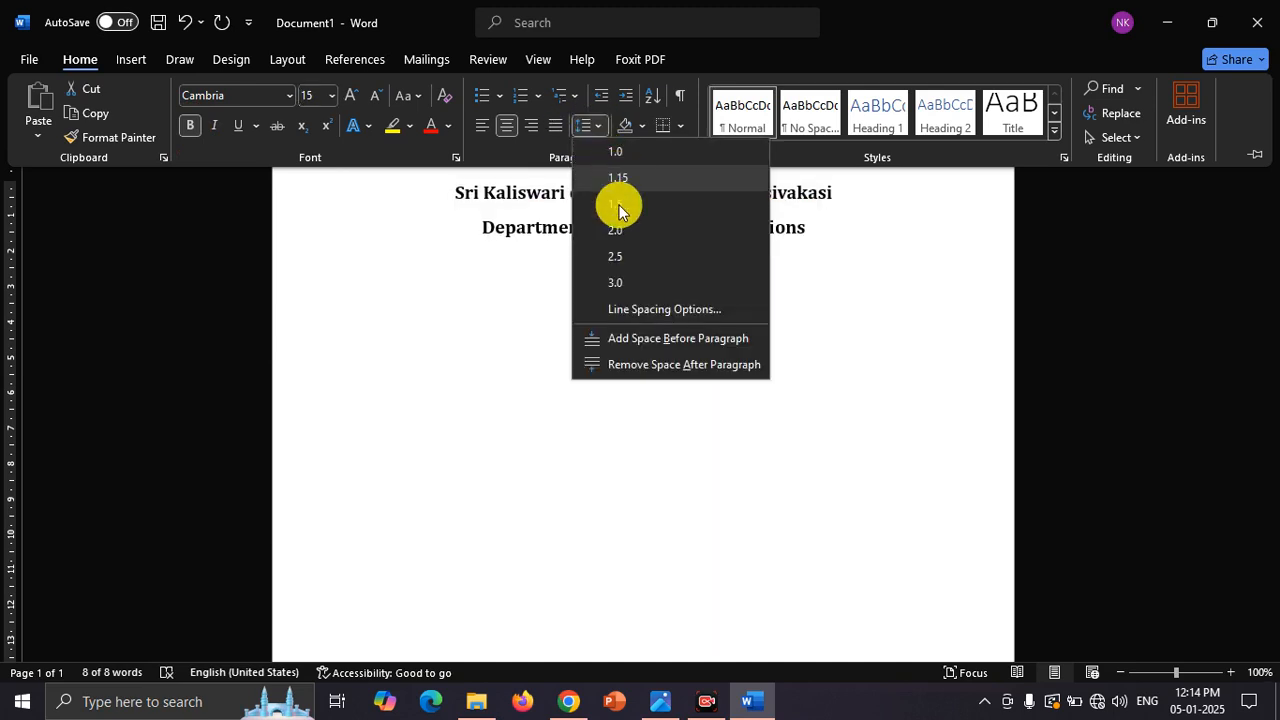
left_click(670, 364)
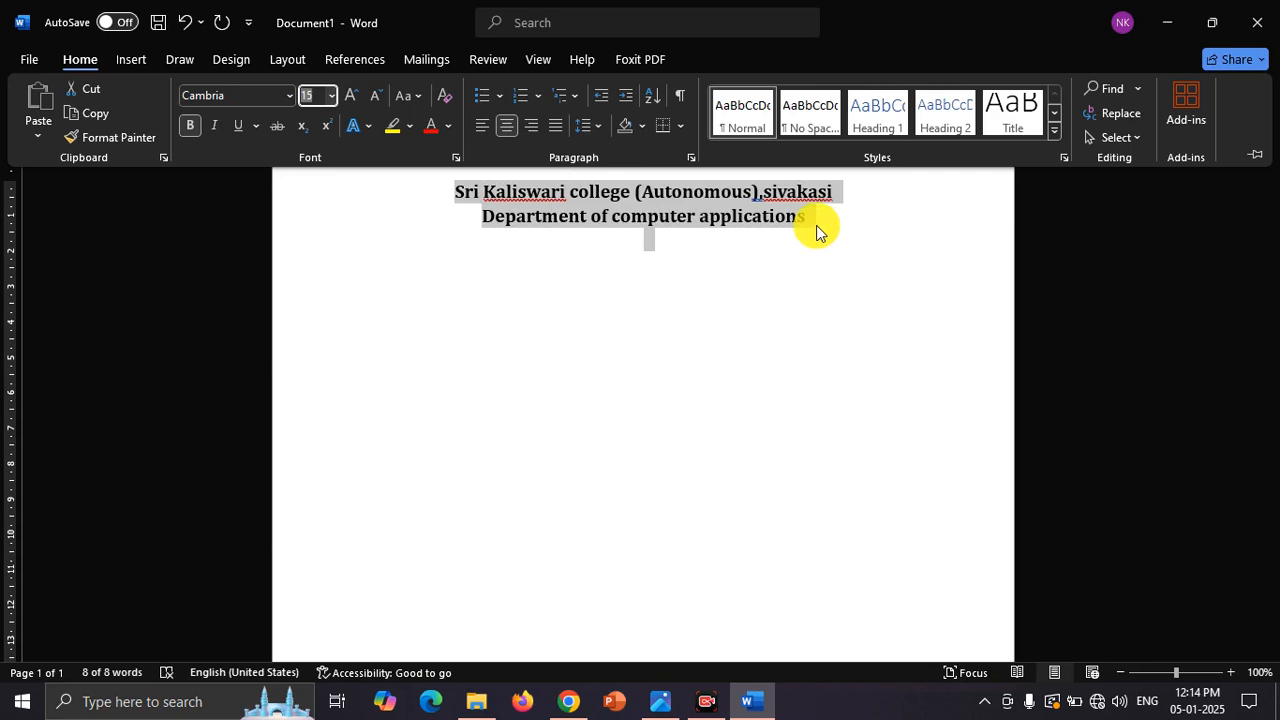
Step: Insert a space between the comma and "sivakasi" in the first heading line
key("ctrl+F1")
left_click(767, 196)
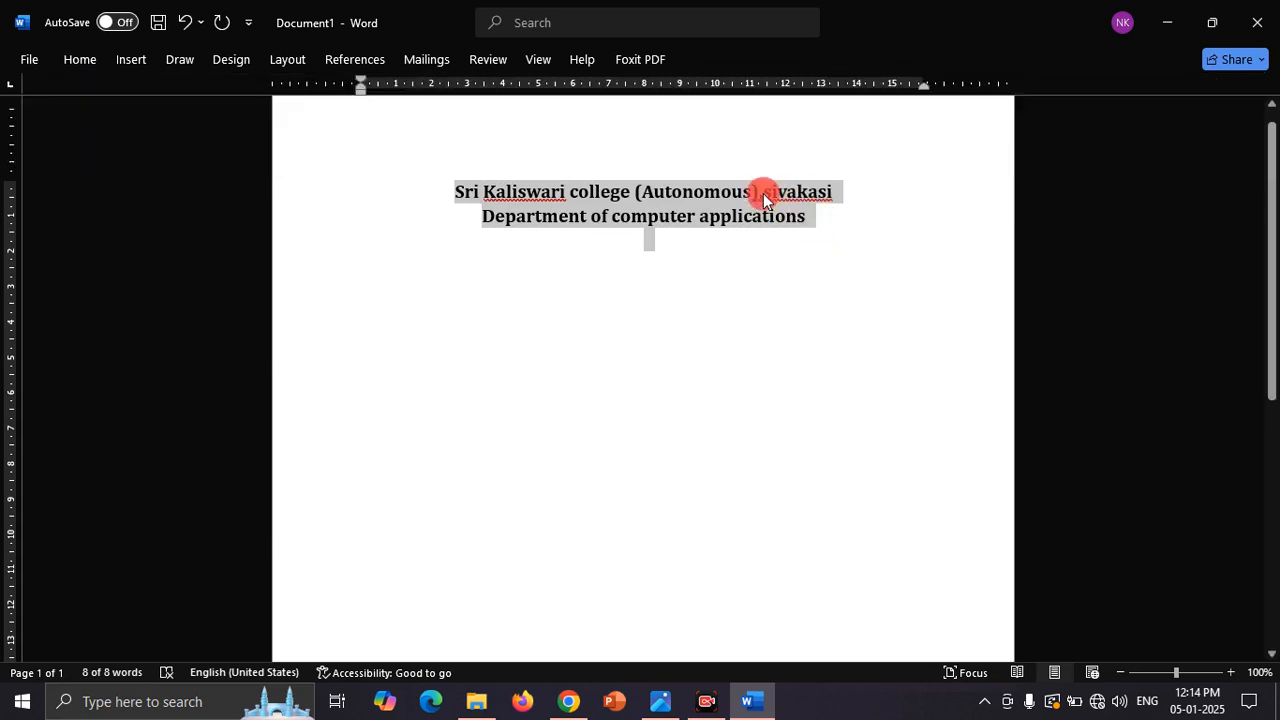
type(",")
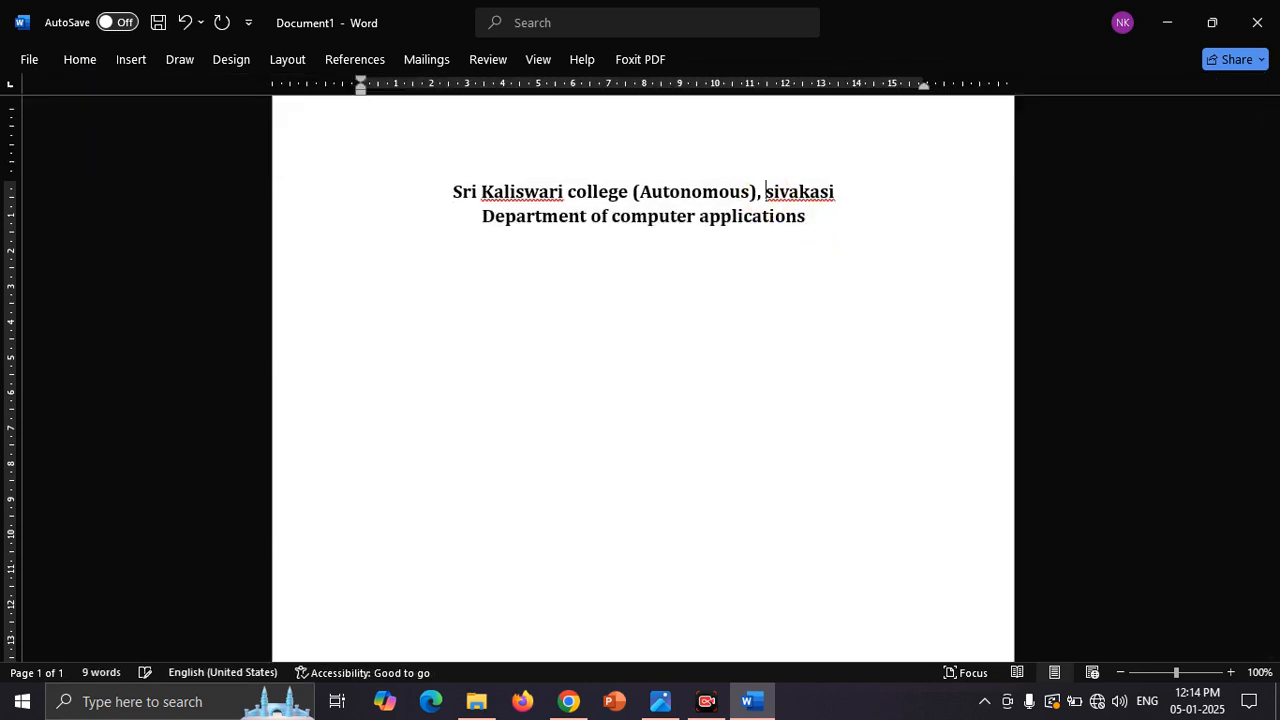
Step: Add the line "I BCA 'B'" directly below the department line
left_click(821, 218)
key("Return")
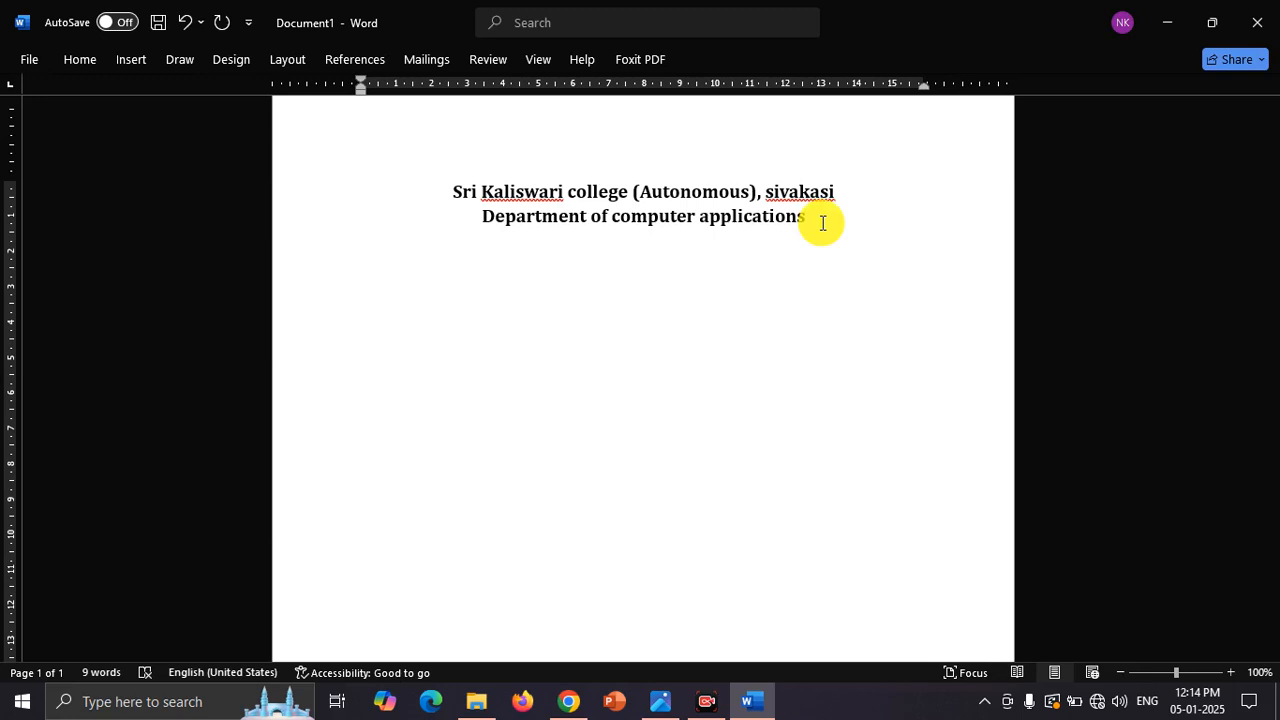
type("I BCA ")
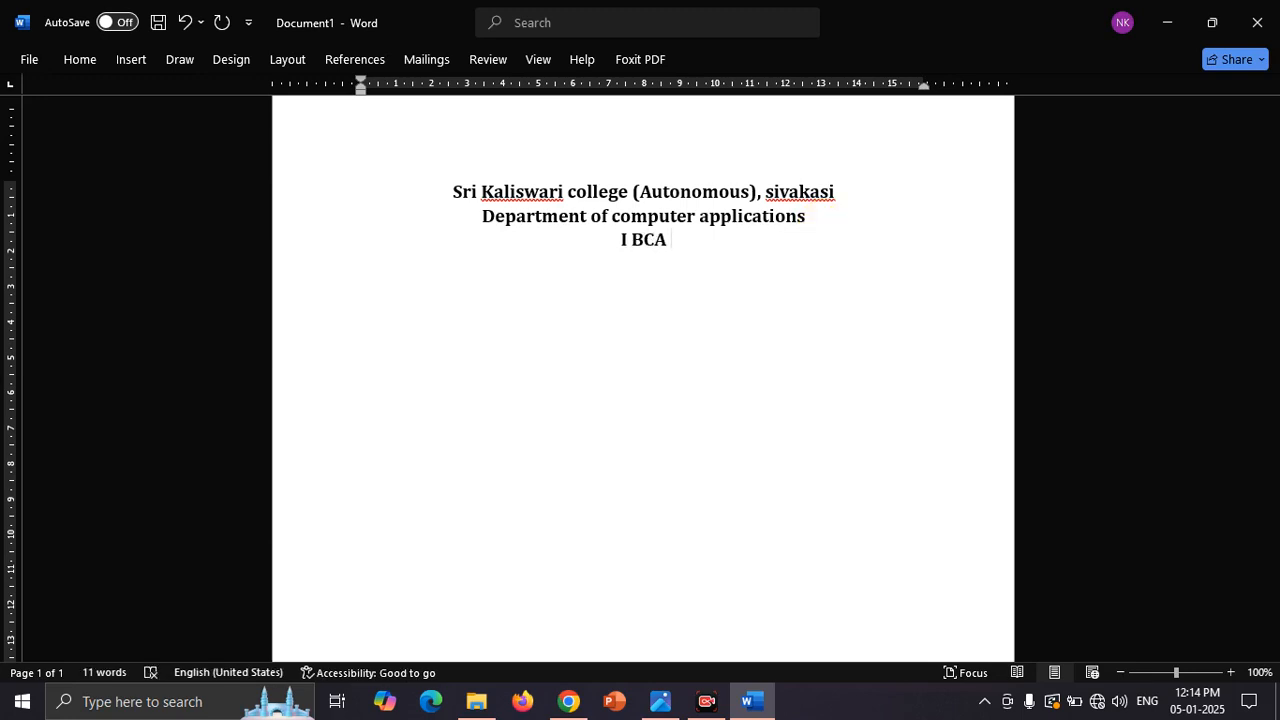
type("'B'")
Step: Insert the line "CLASS TIME TABLE" between the department line and the "I BCA 'B'" line
key("Left")
key("Left")
key("Left")
key("Left")
key("Left")
key("Left")
key("Left")
key("Left")
key("Return")
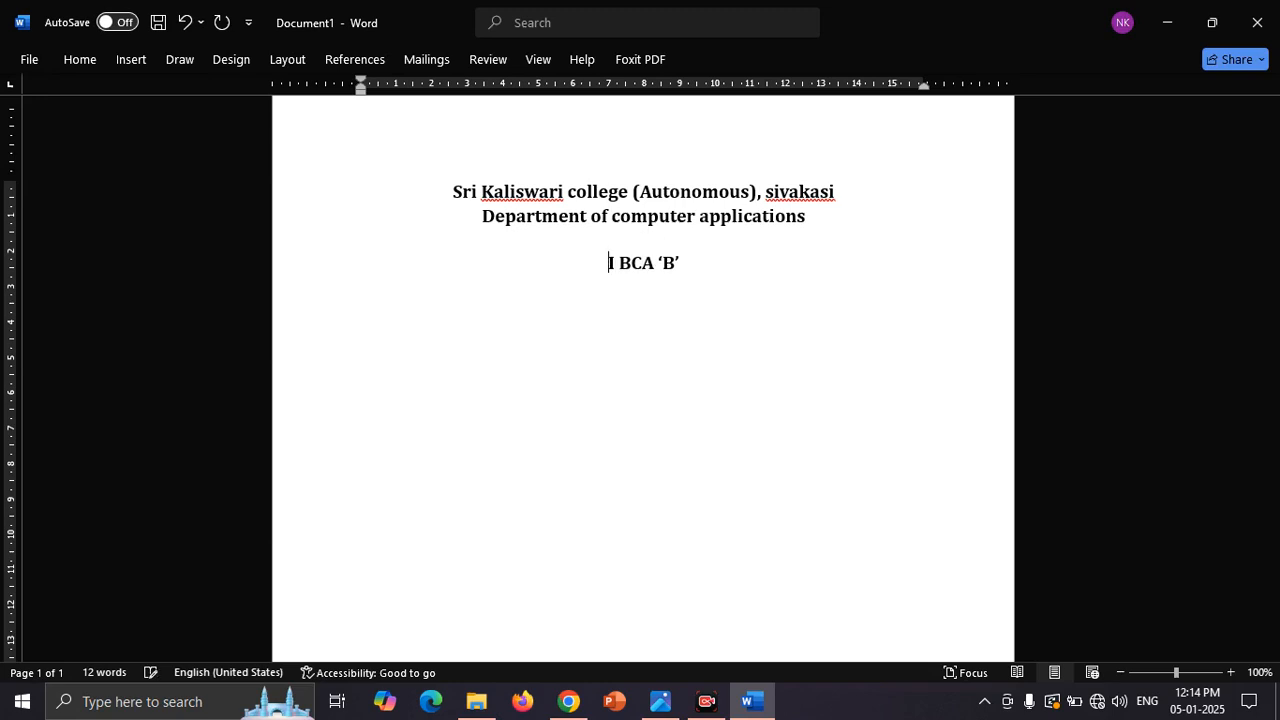
key("Up")
type("CLASS TIME")
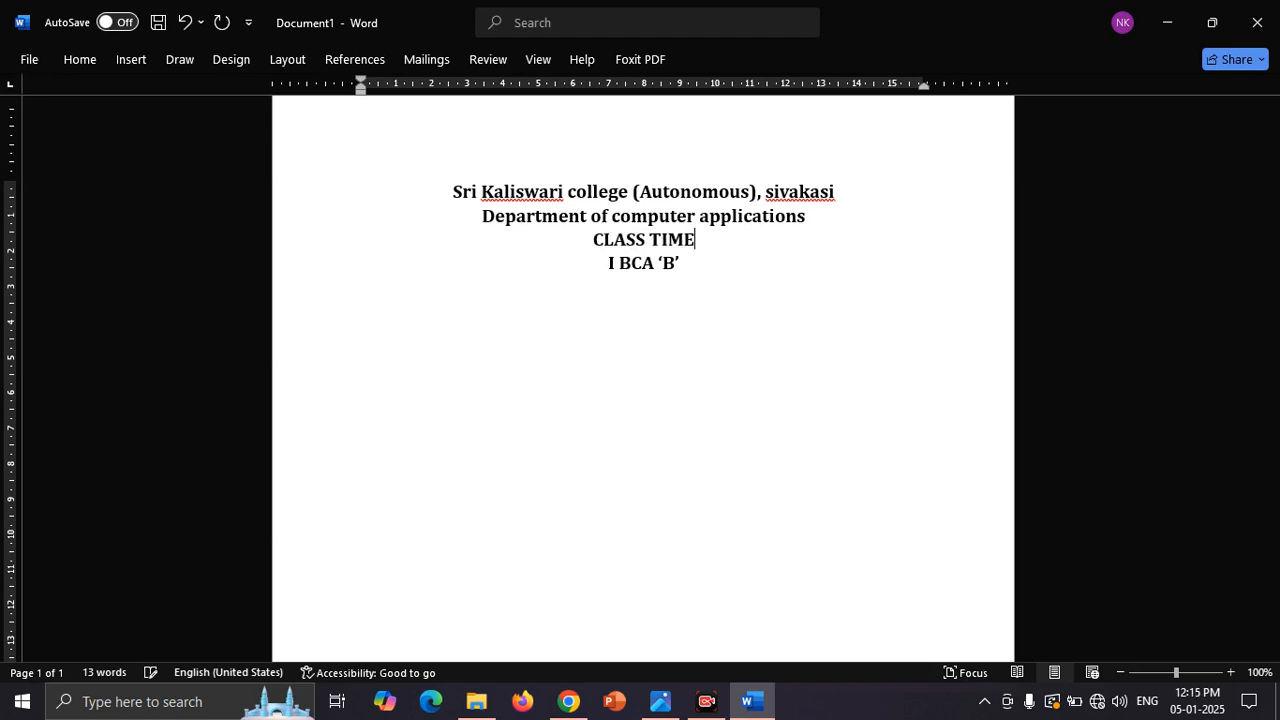
type(" TABLE")
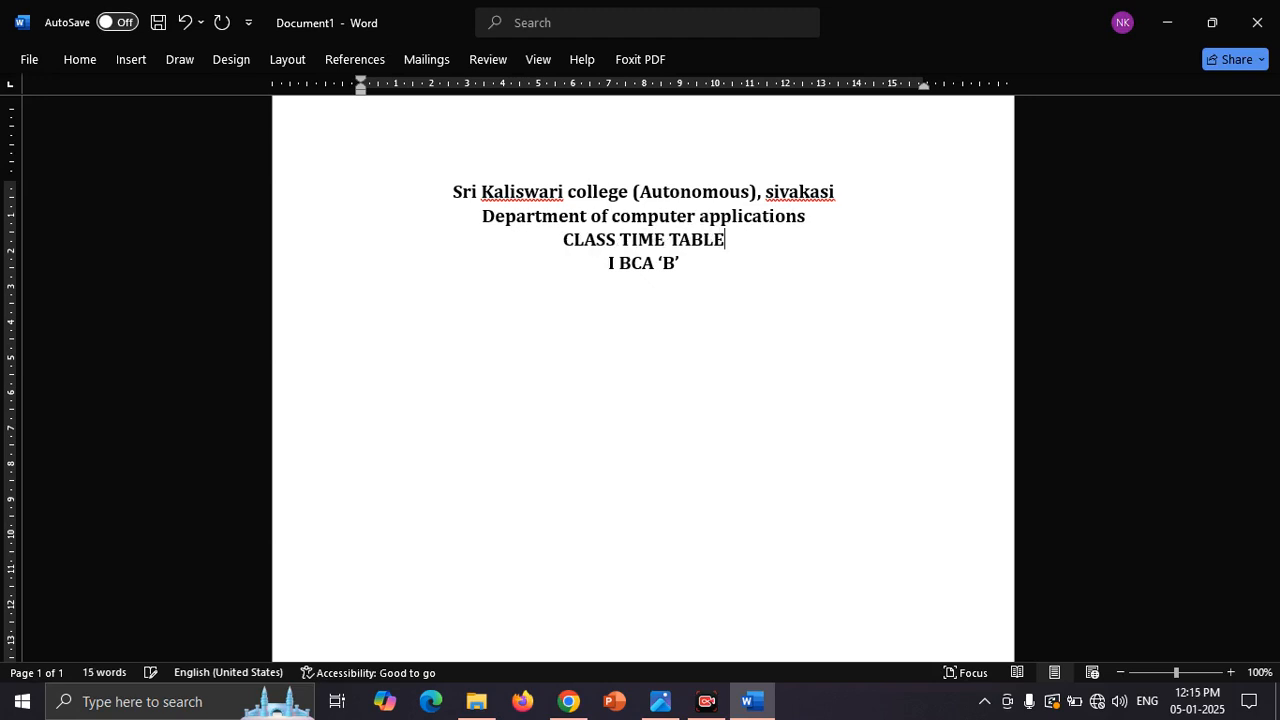
Step: Start a new left-aligned line below "I BCA 'B'"
left_click(691, 271)
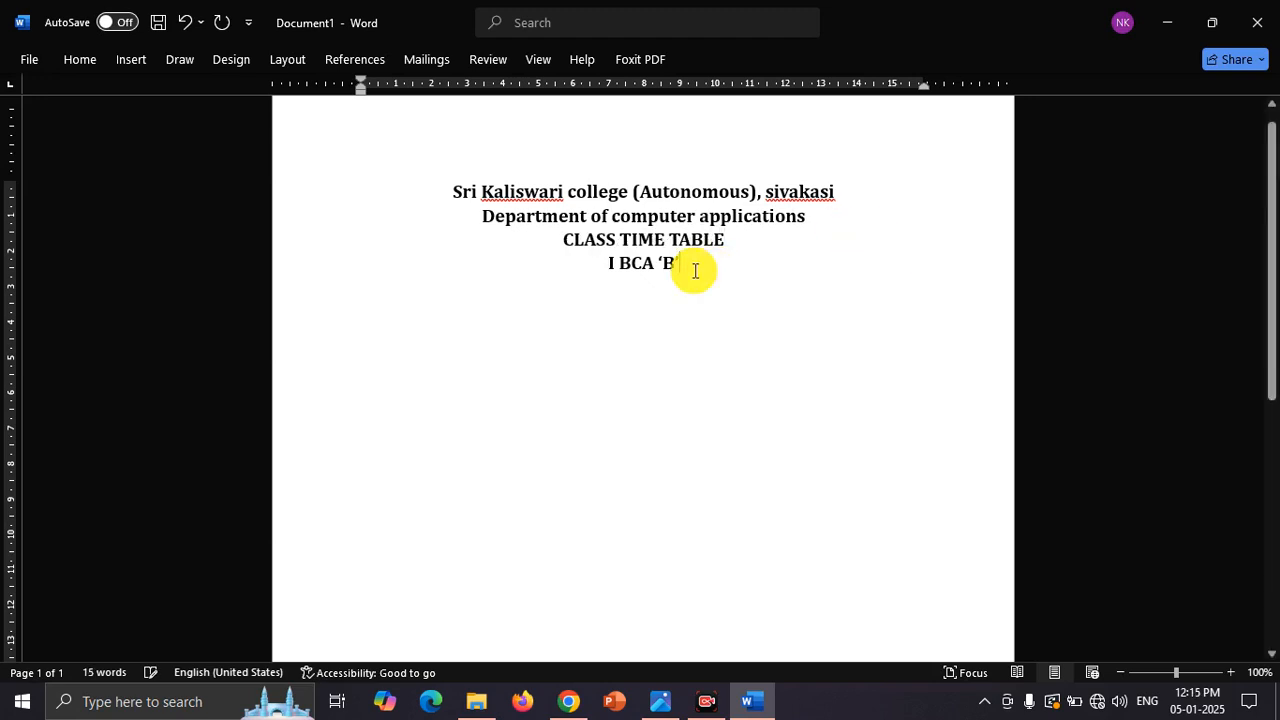
key("Return")
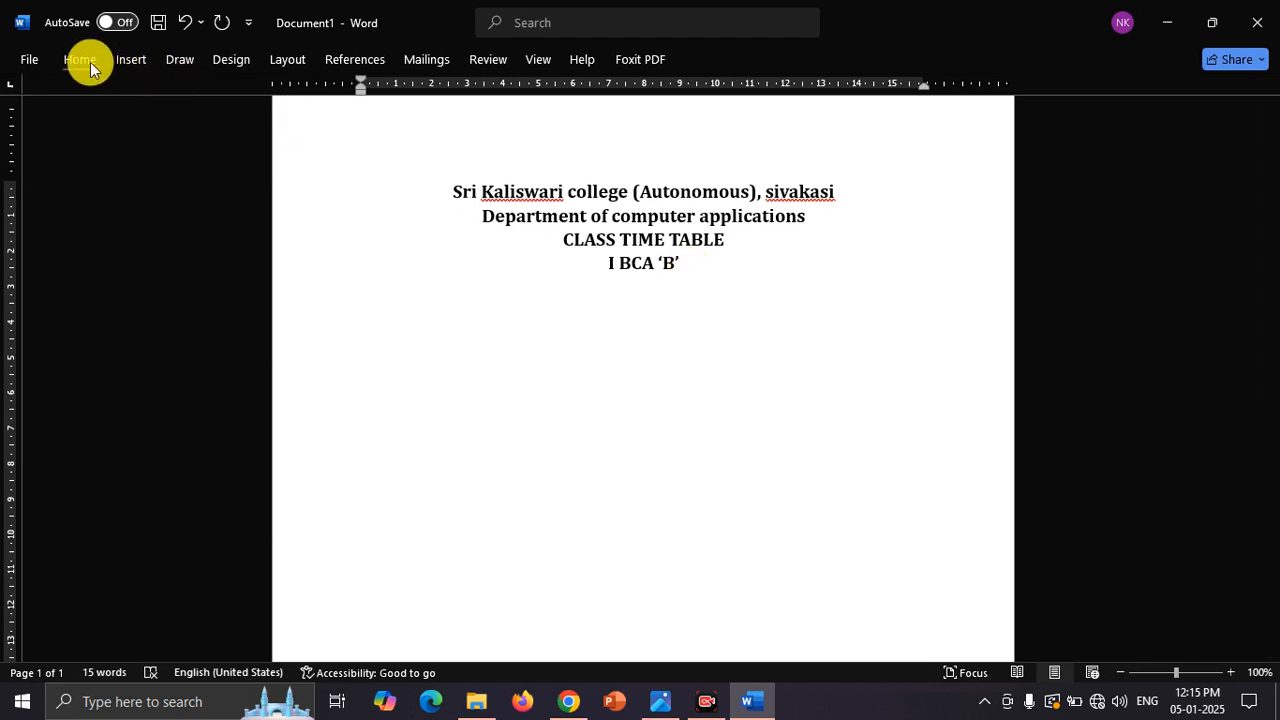
left_click(89, 60)
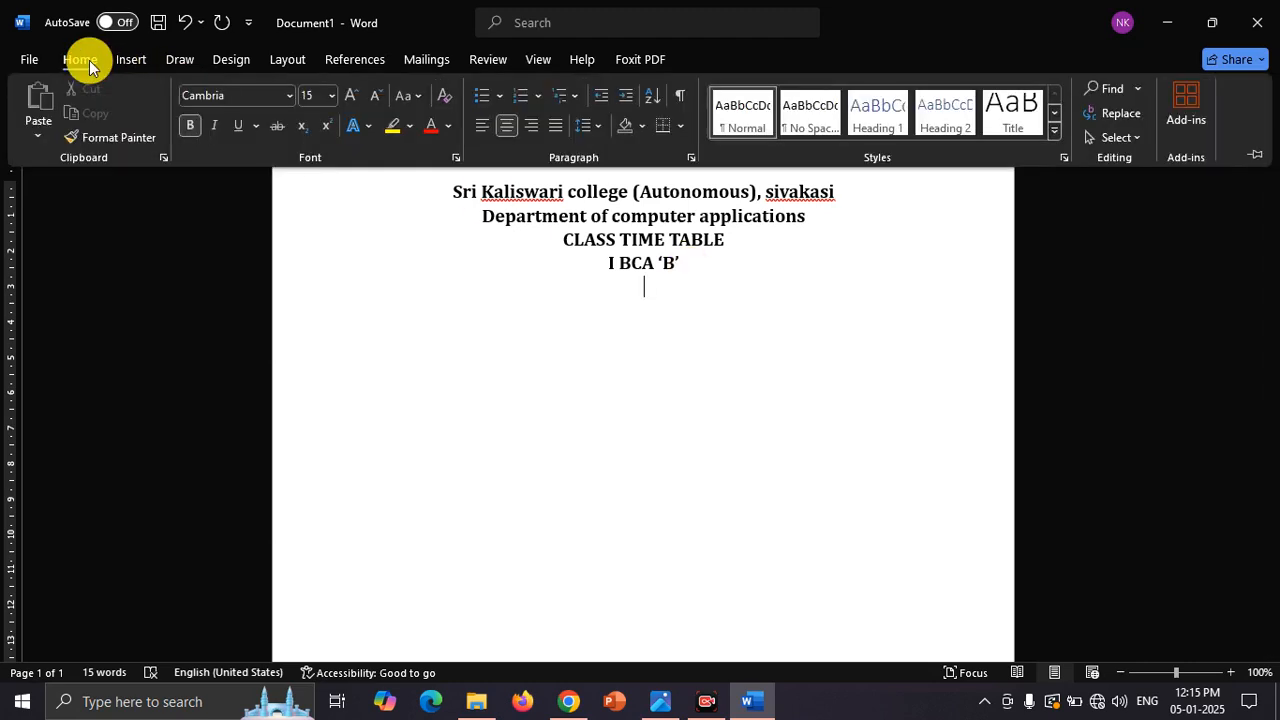
left_click(484, 126)
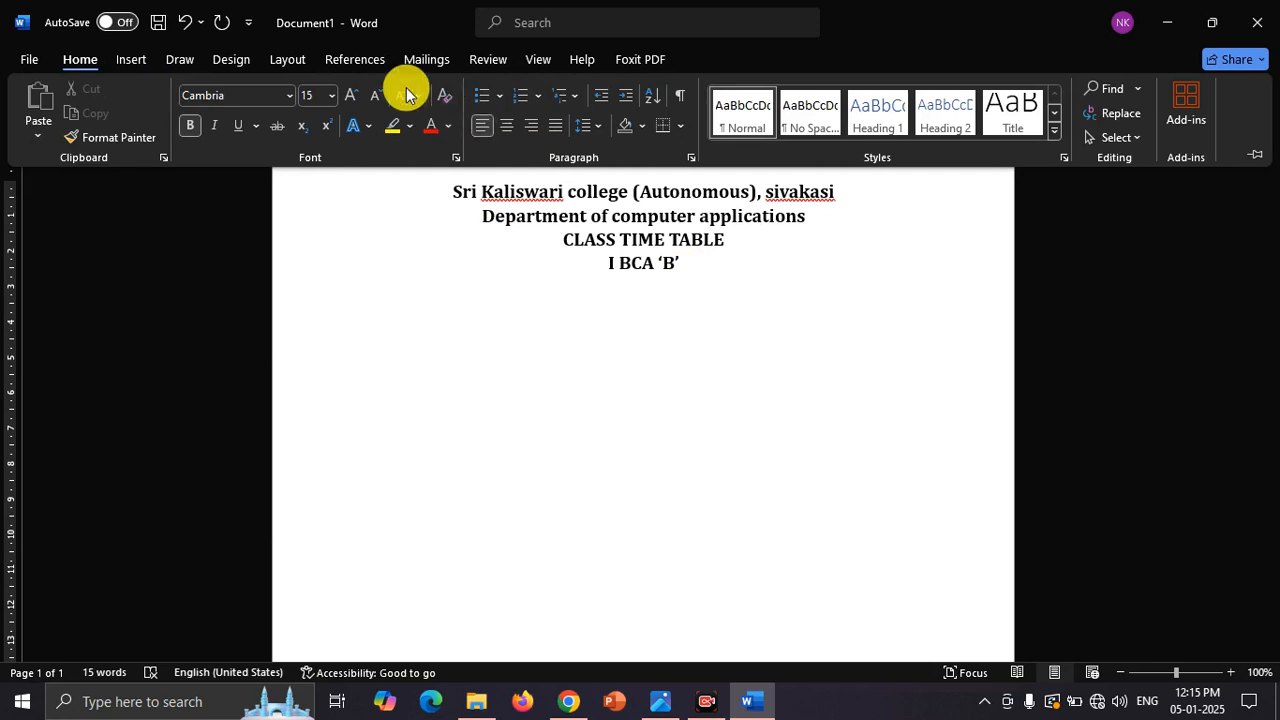
Step: Insert a table with 7 columns and 7 rows below the heading, checking the timetable photo in the image viewer for the size
left_click(127, 62)
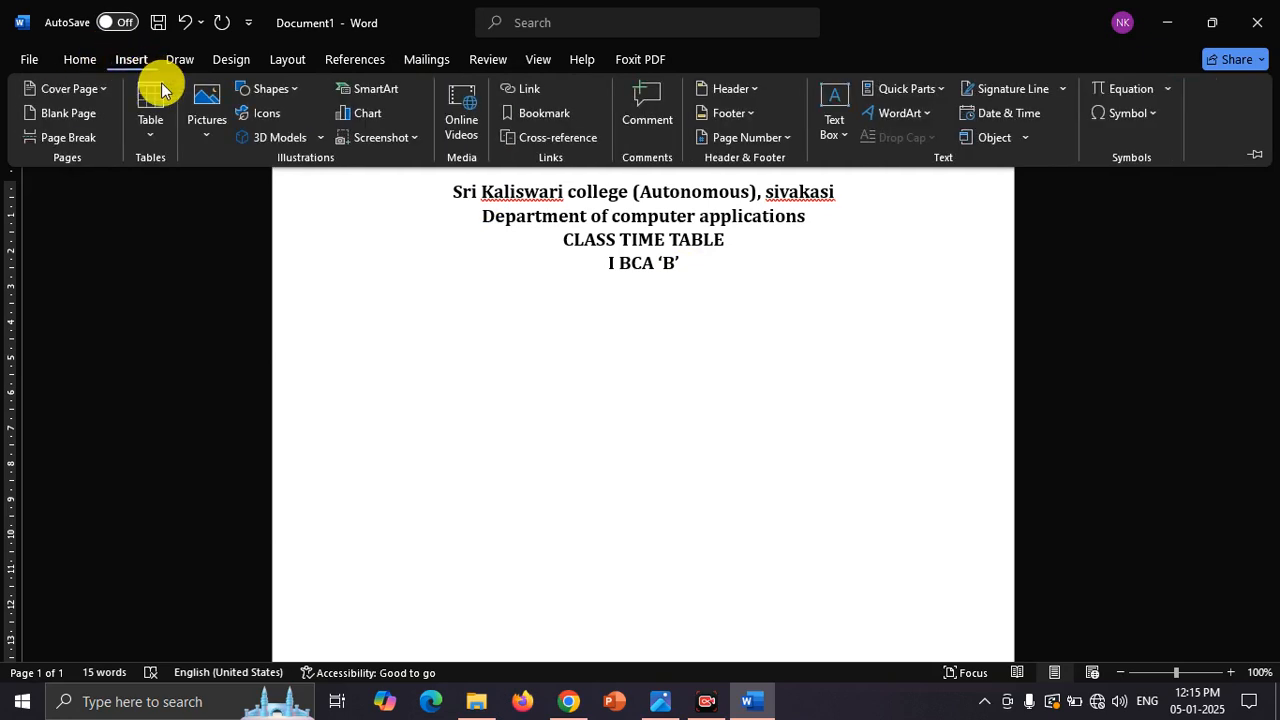
left_click(160, 110)
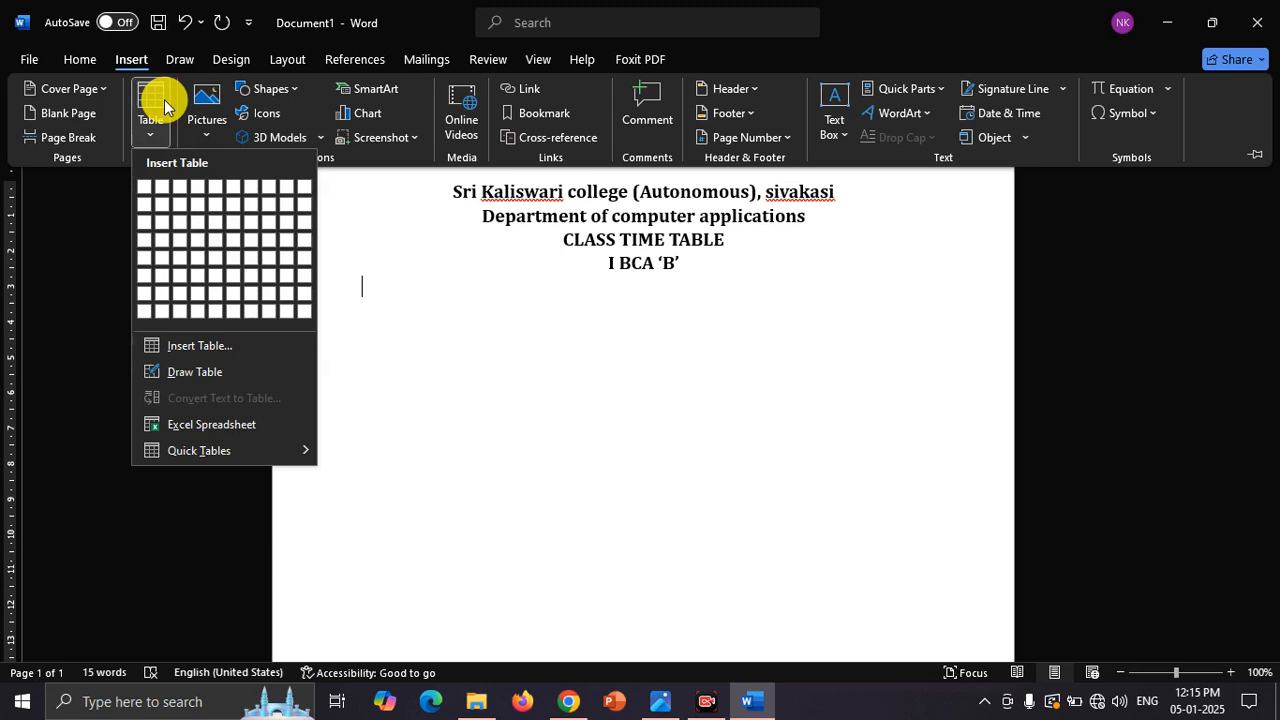
left_click(225, 352)
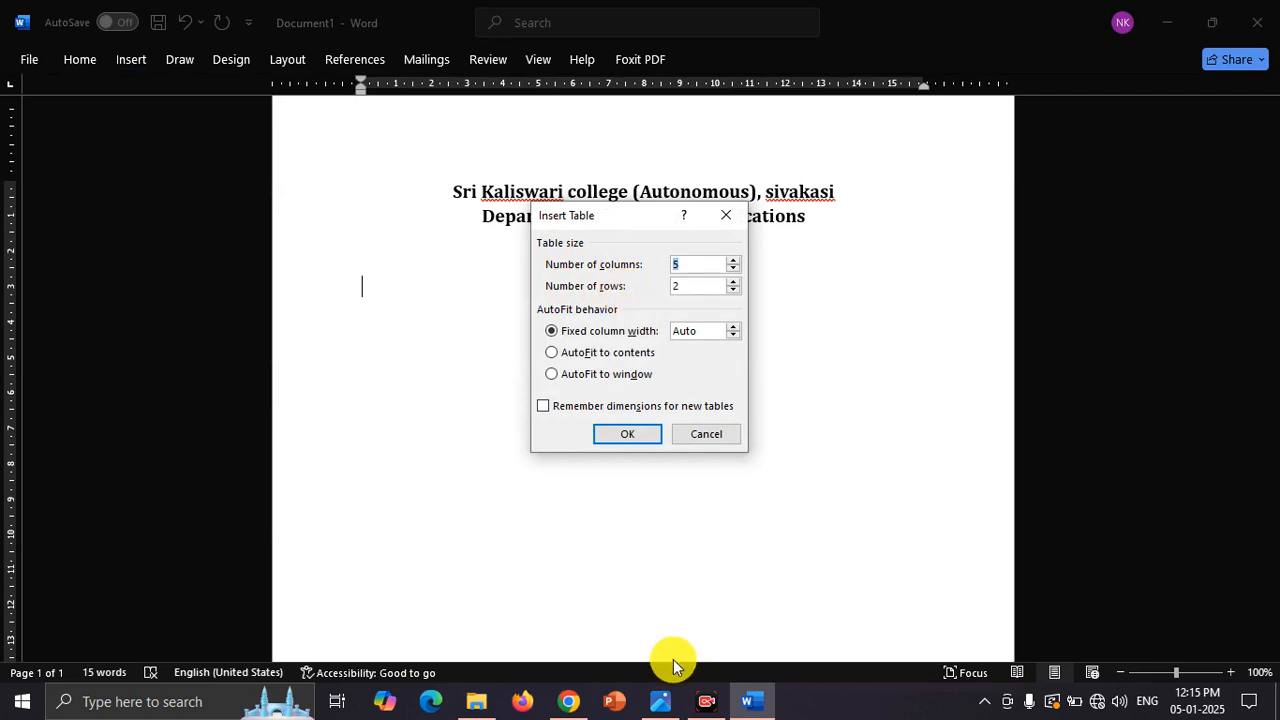
left_click(663, 703)
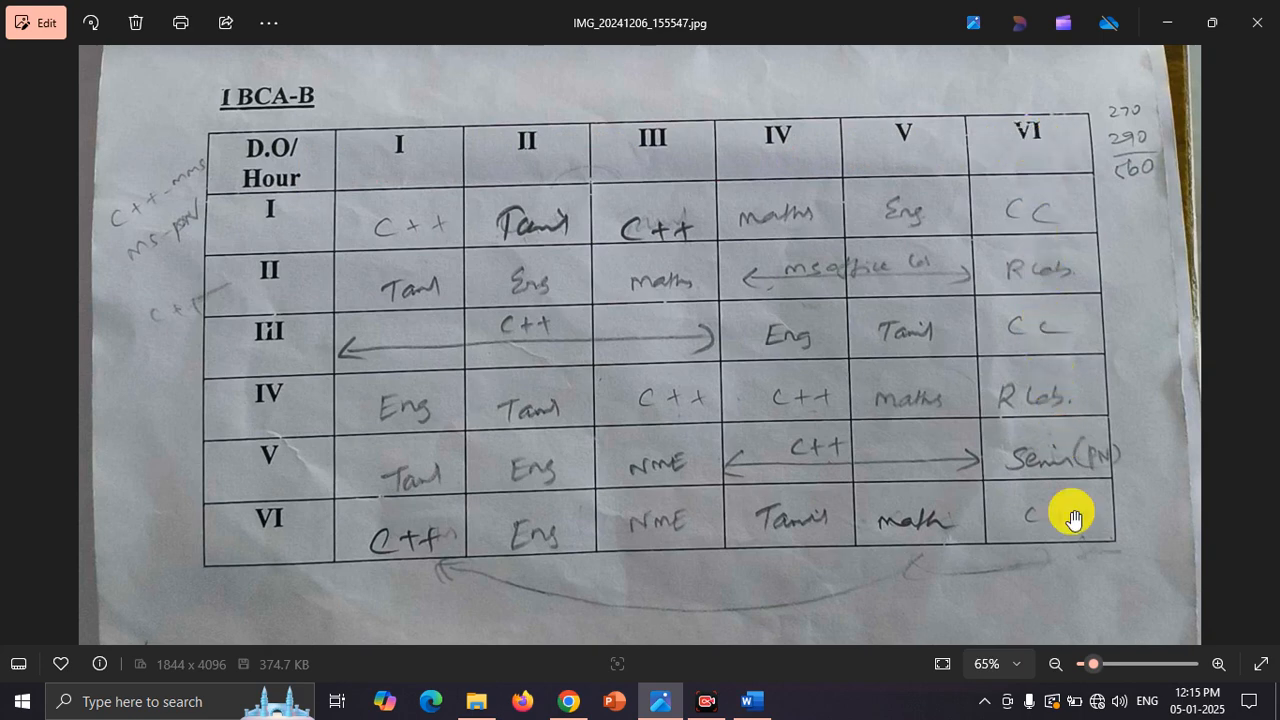
left_click(753, 701)
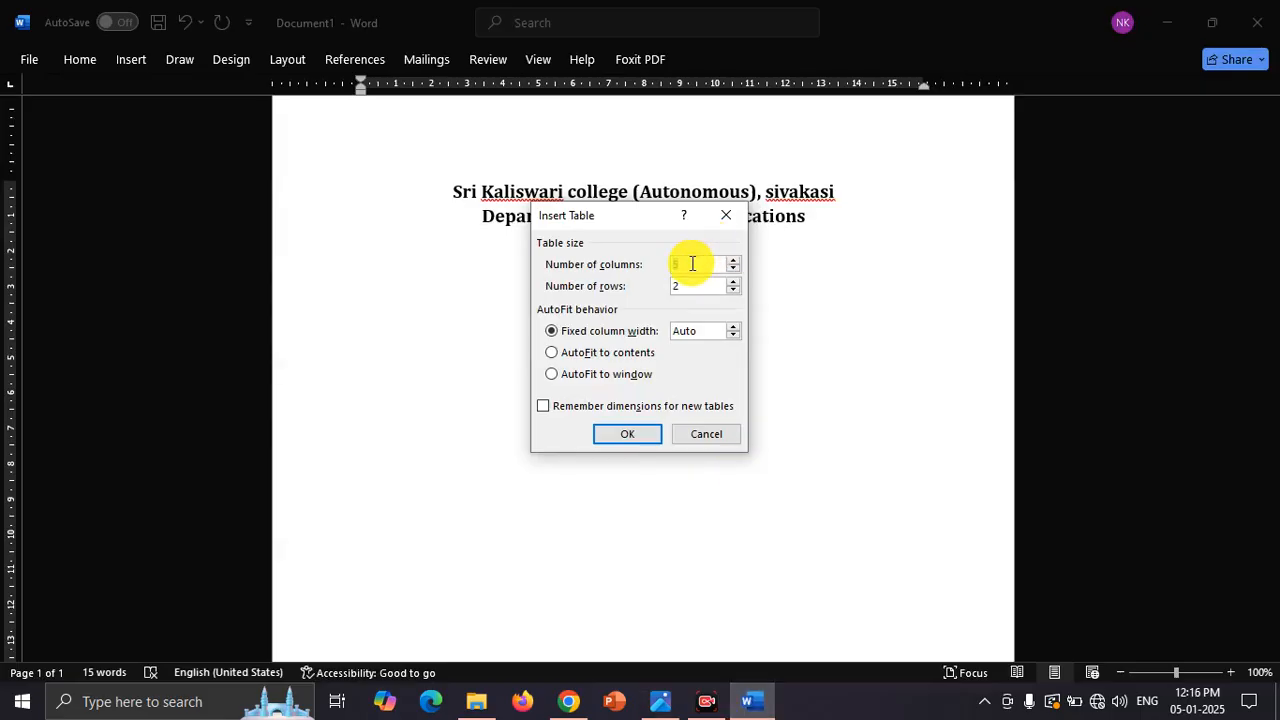
key("BackSpace")
type("7")
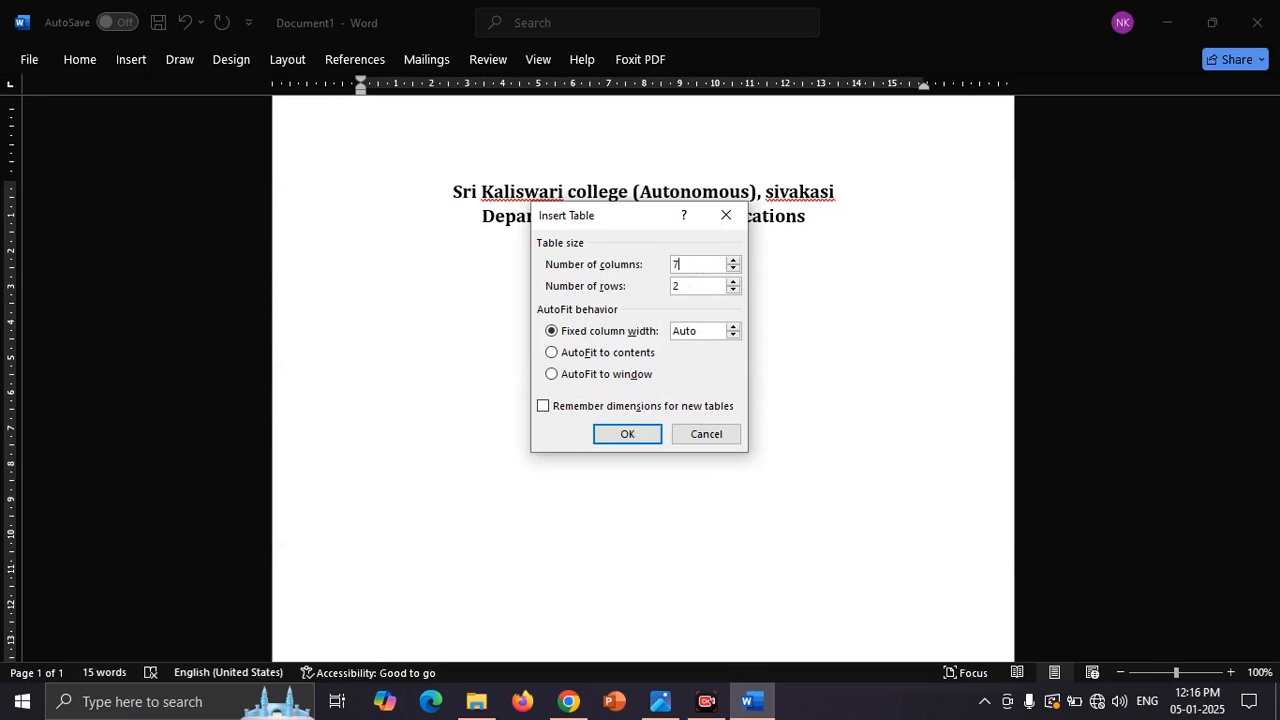
double_click(694, 285)
key("BackSpace")
type("7")
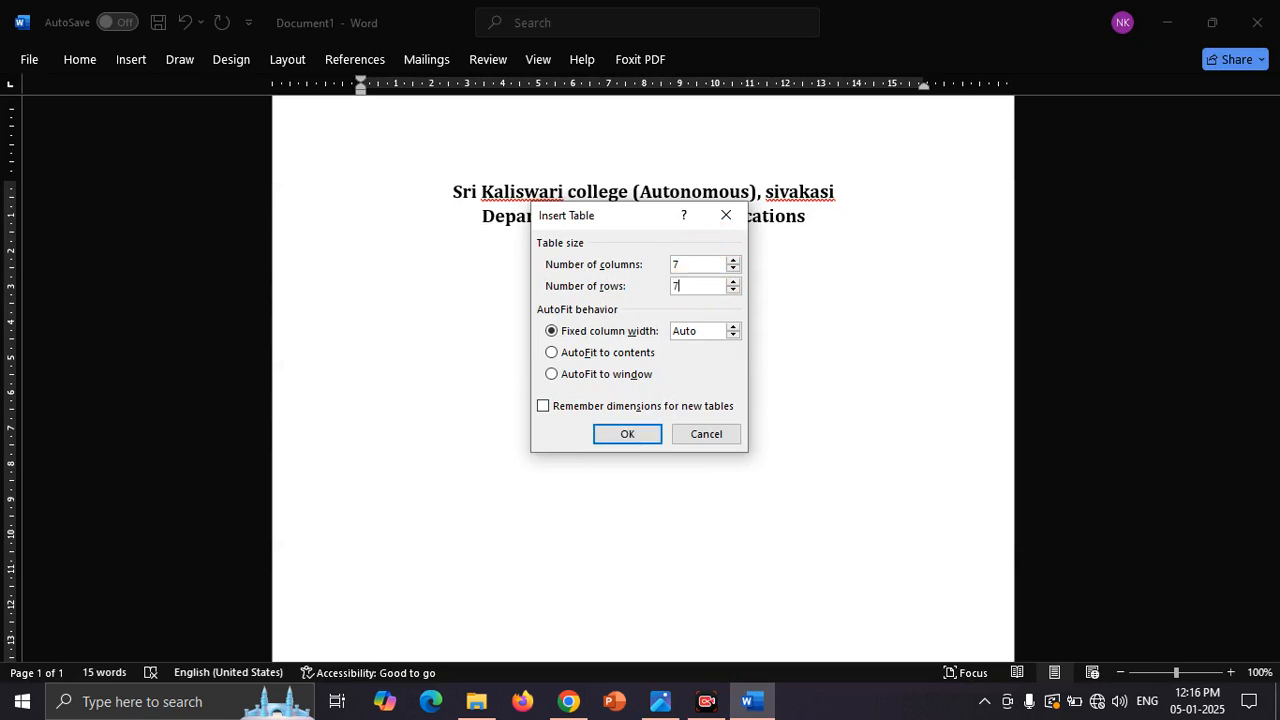
left_click(635, 442)
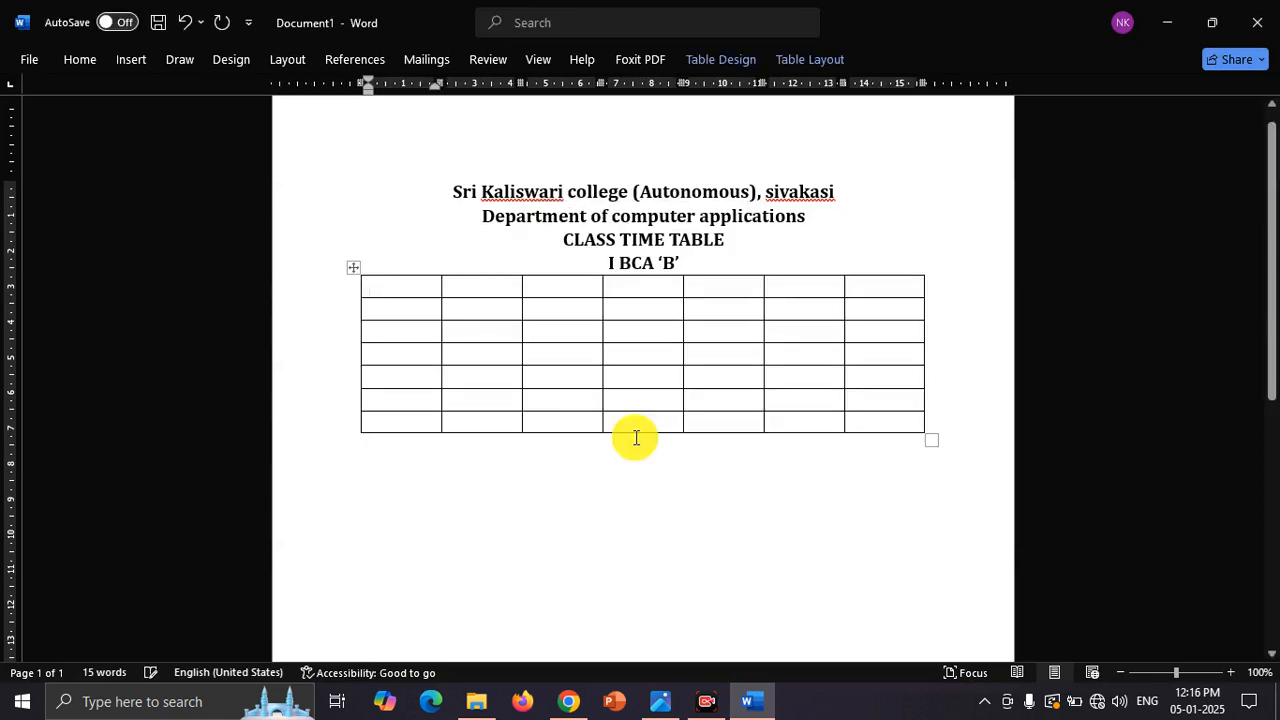
Step: Add two blank lines between the "I BCA 'B'" line and the table, and enlarge the table to about 16 cm wide and 7 cm tall
left_click(700, 261)
key("Return")
key("Return")
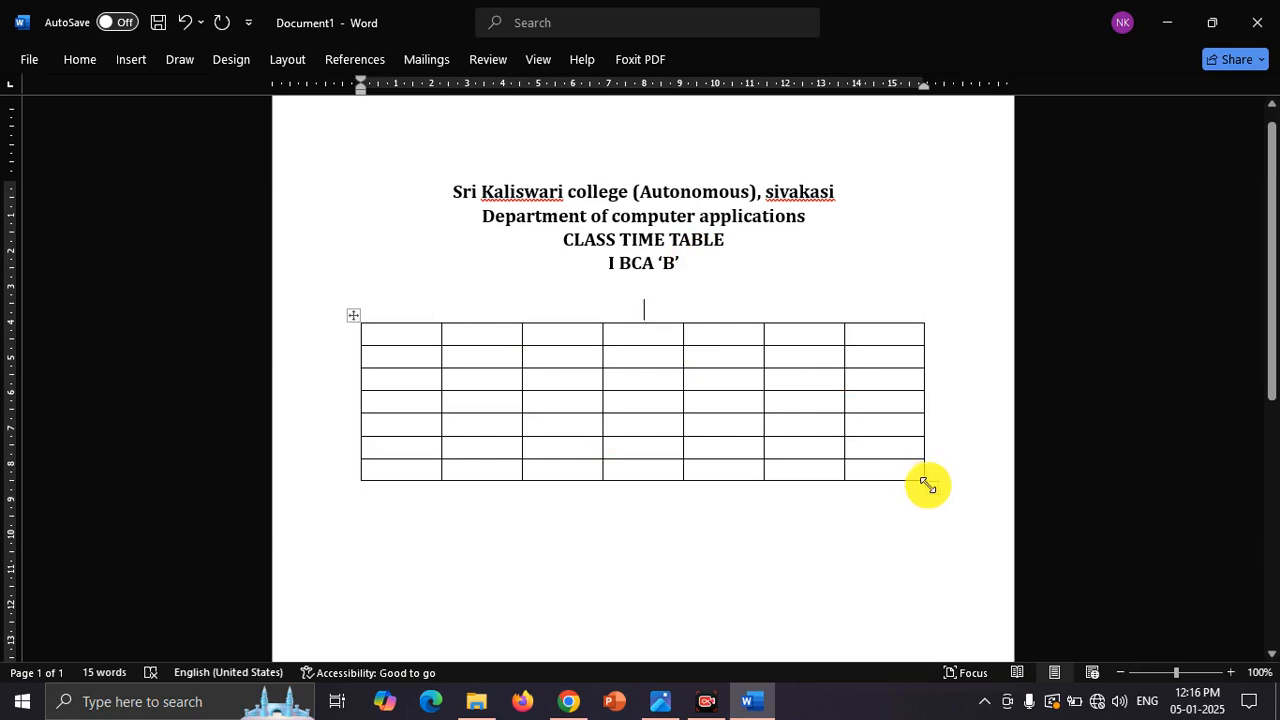
left_click_drag(928, 486, 940, 569)
Step: Following the timetable photo, enter "D.O" and "HOUR" on two lines in the table's first cell
left_click(395, 347)
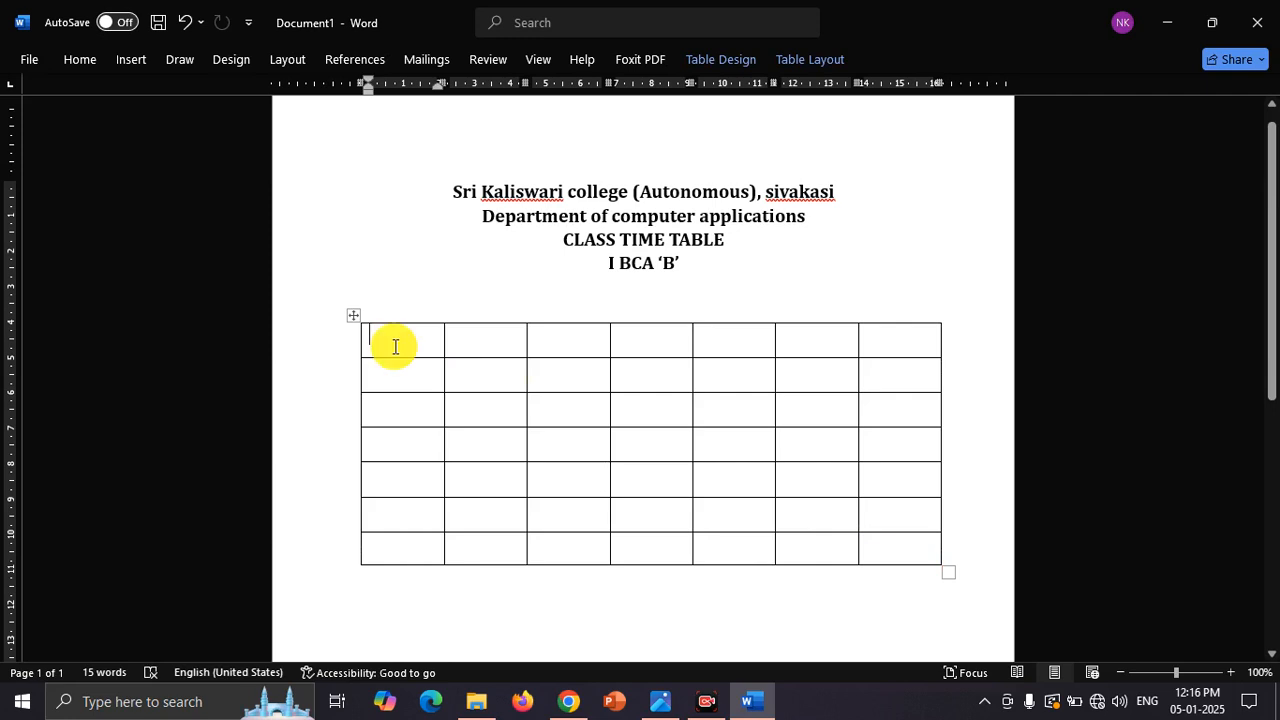
key("alt+Tab")
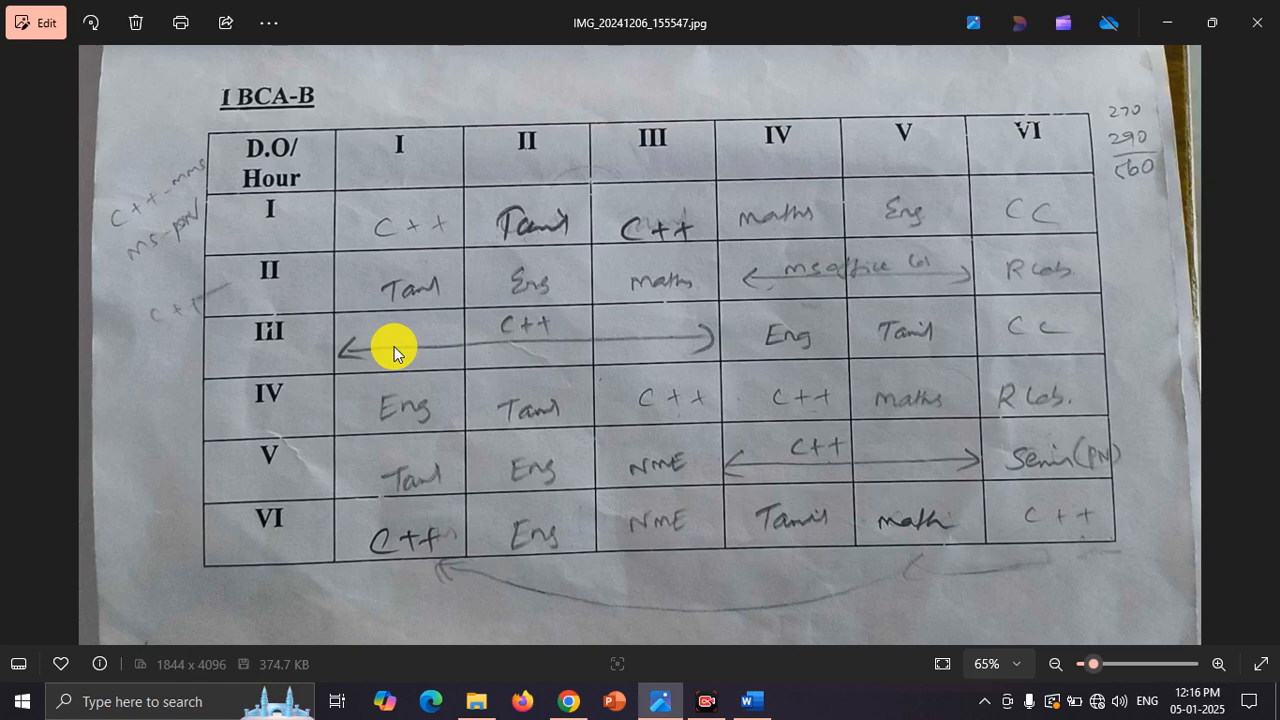
key("alt+Tab")
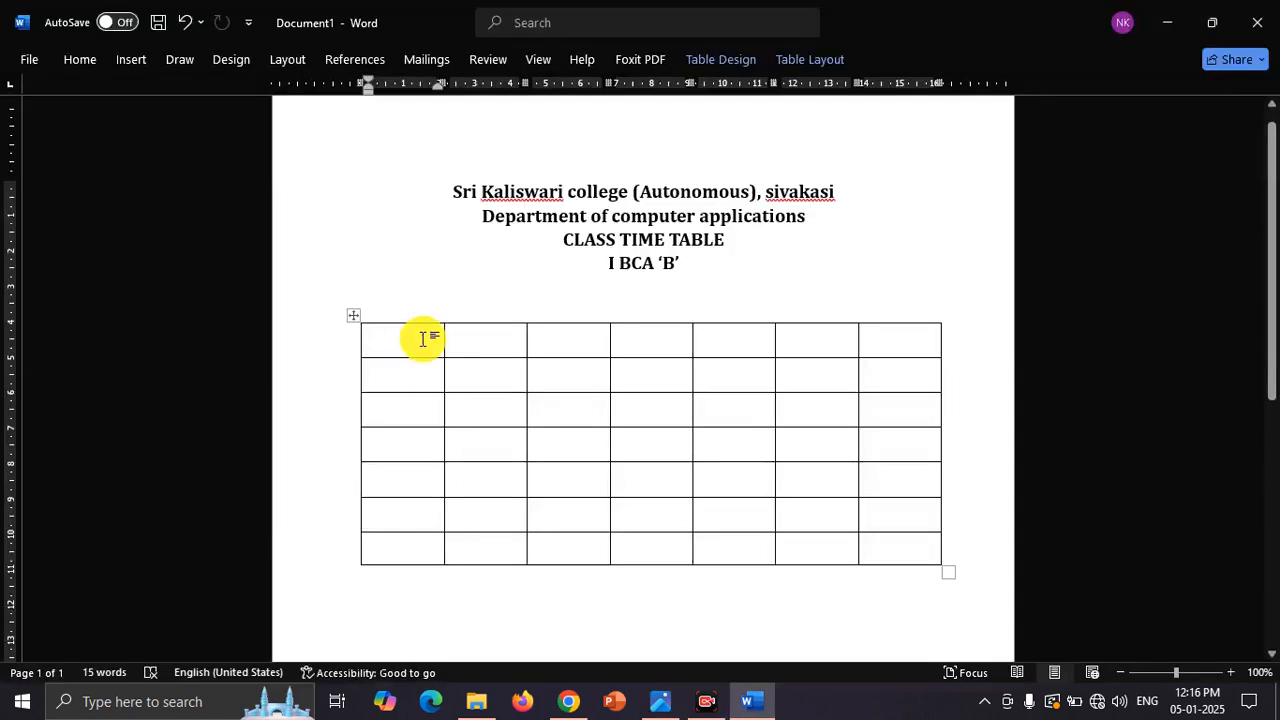
type("D.O")
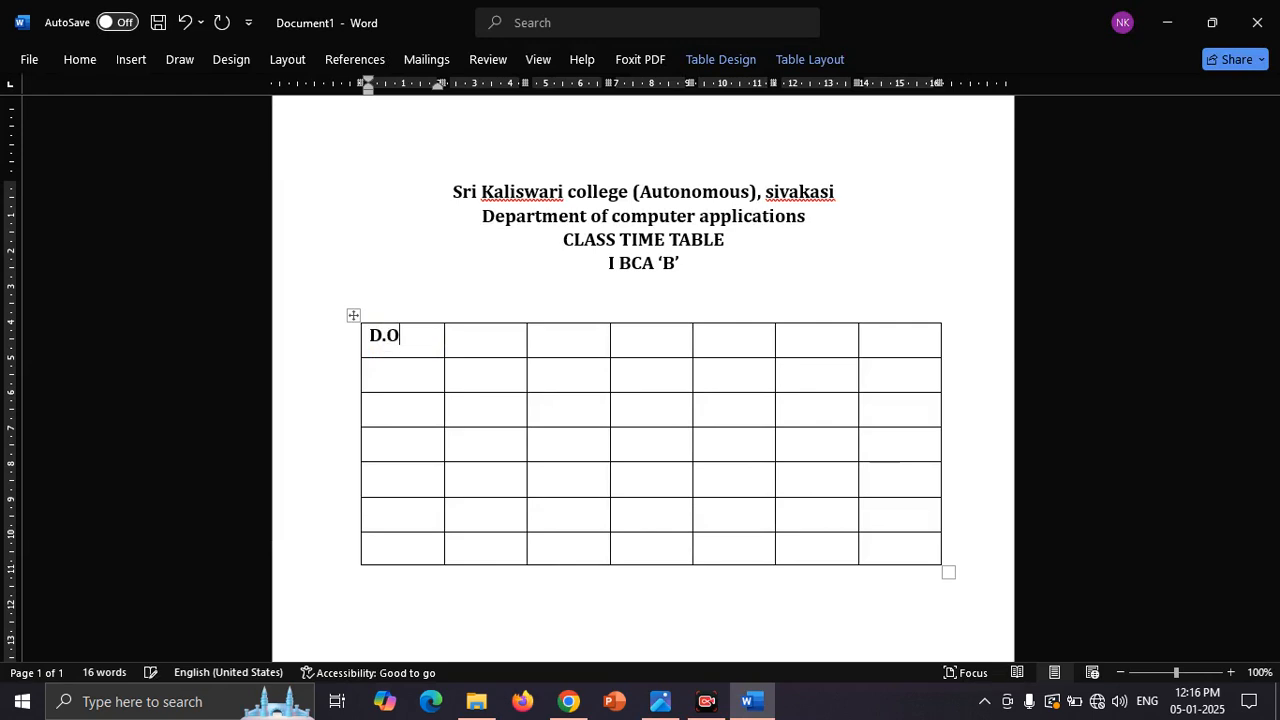
key("Return")
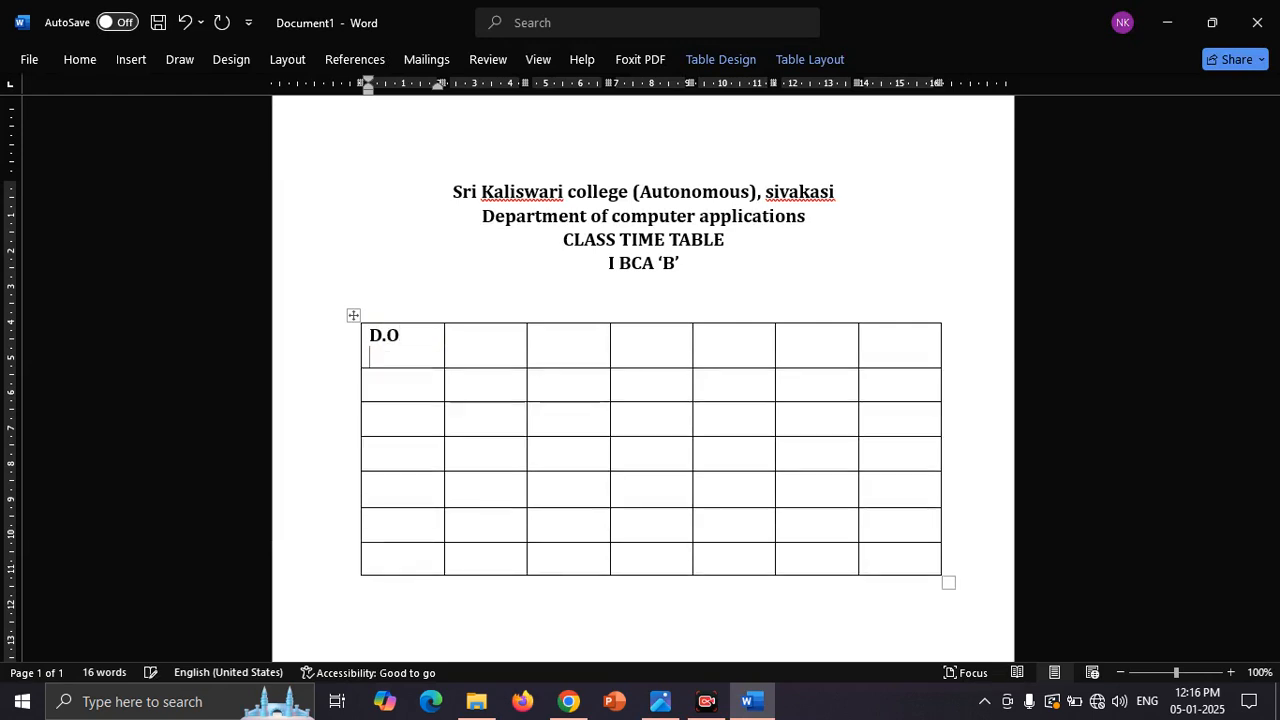
type("HOUR")
Step: Fill the rest of the header row with the hour numbers I, II, III, IV, V and VI, as in the timetable photo
key("alt+Tab")
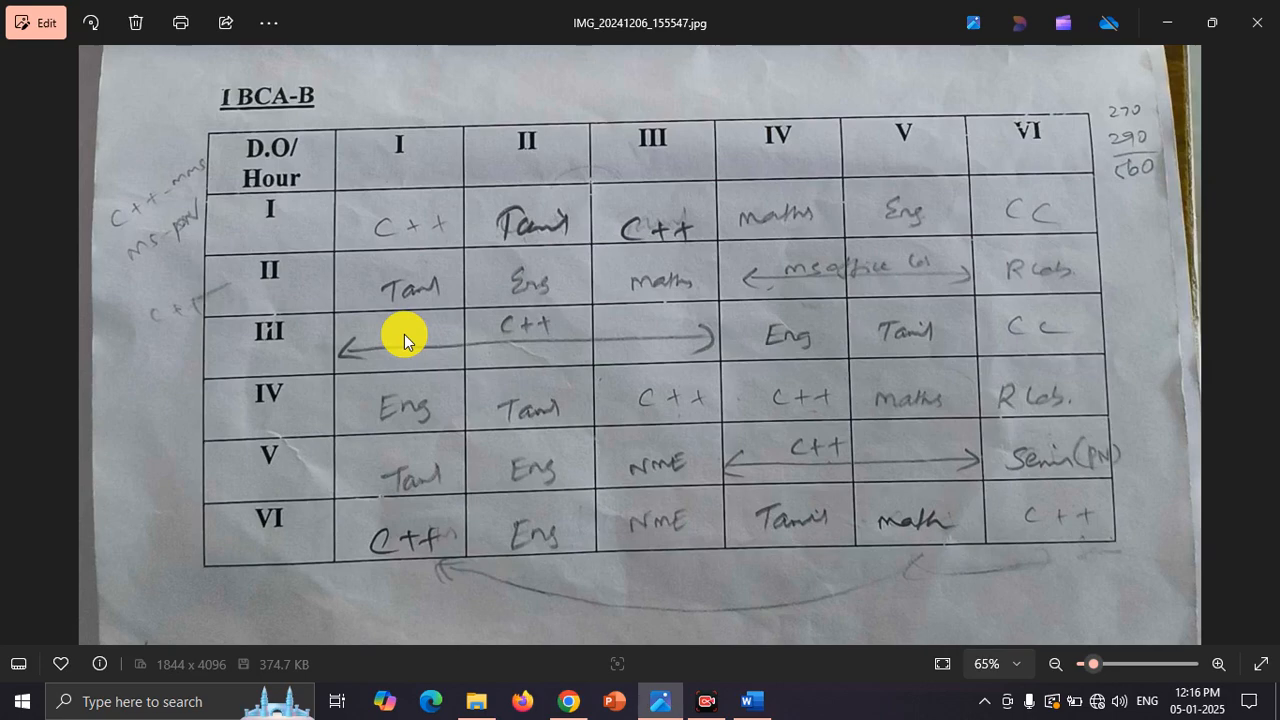
key("alt+Tab")
left_click(489, 349)
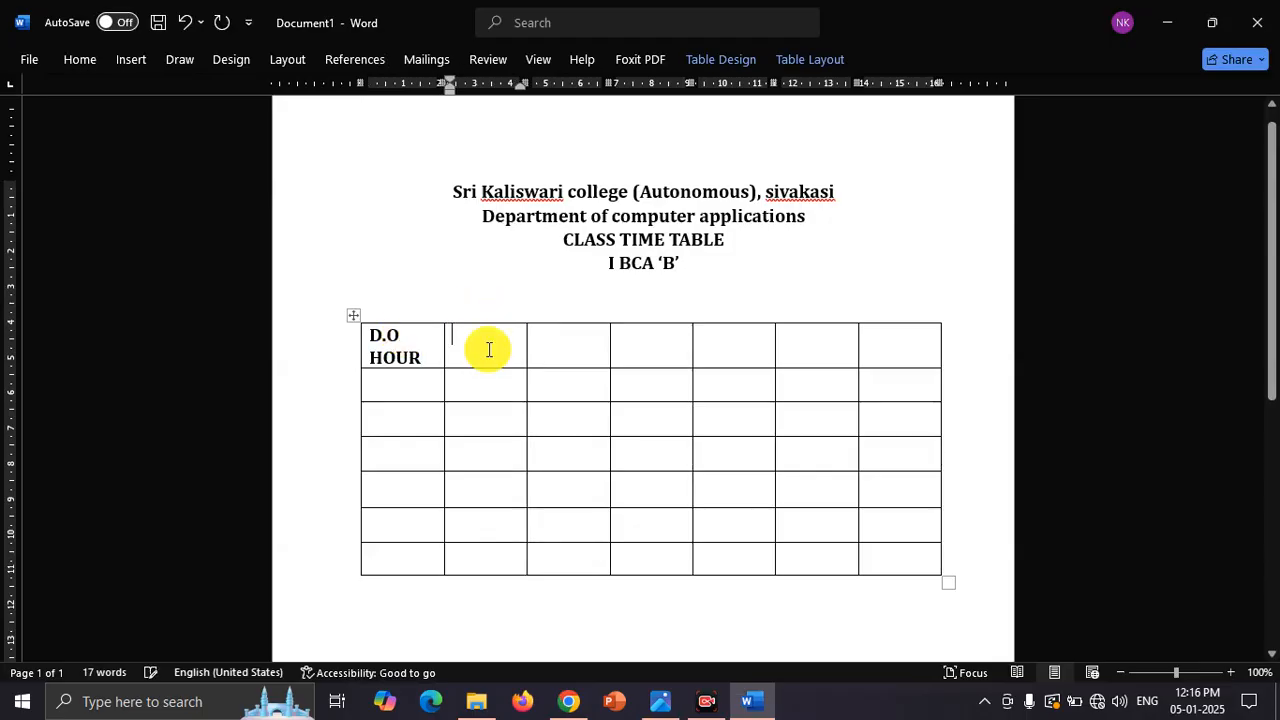
type("I")
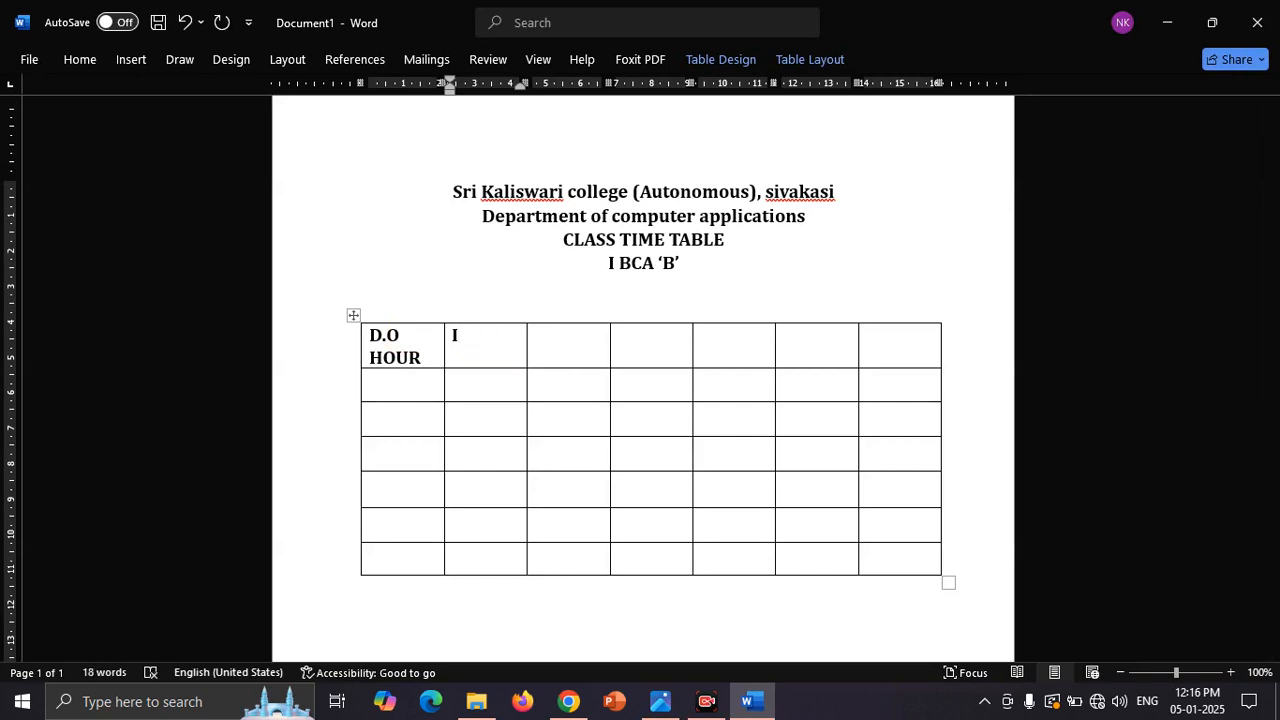
left_click(552, 354)
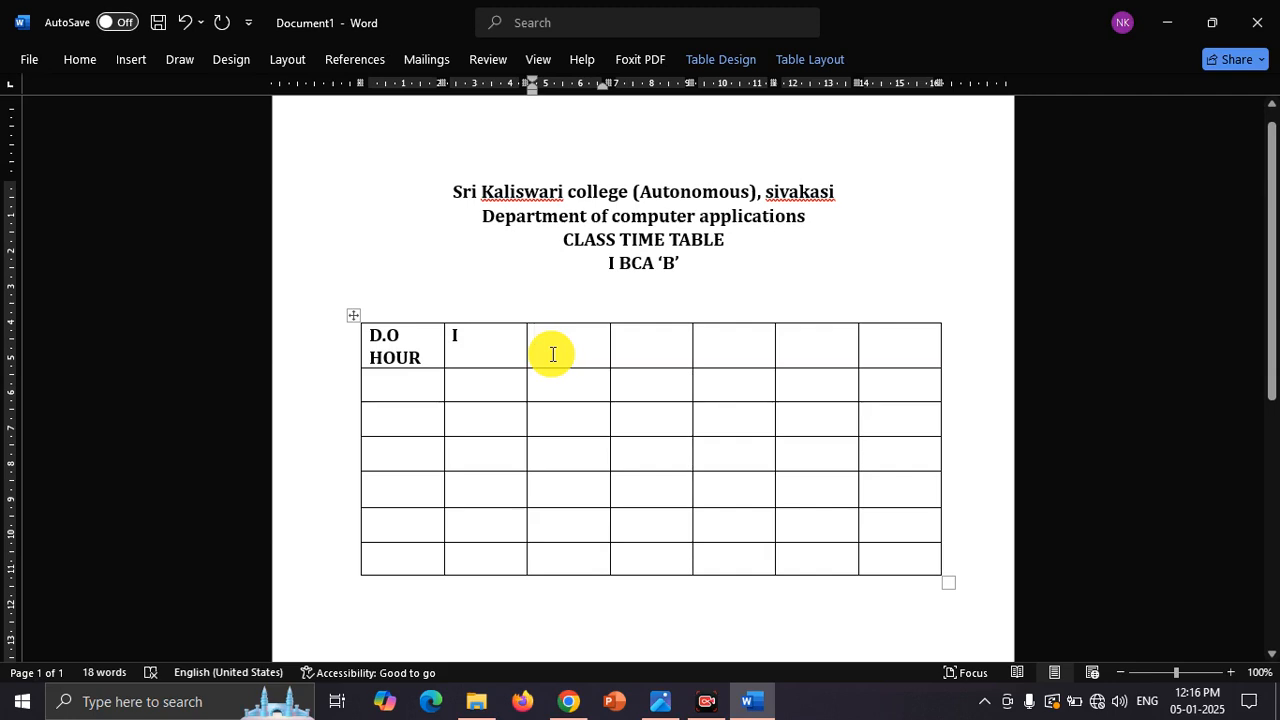
type("II")
key("Tab")
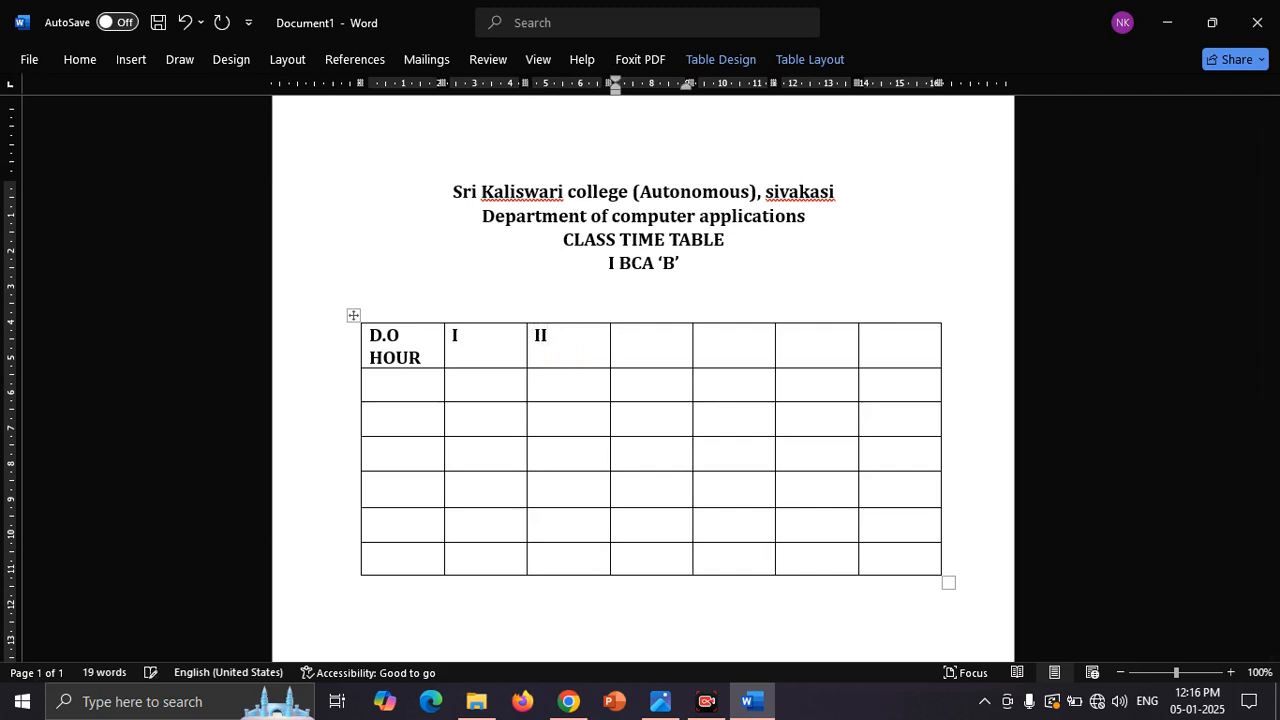
type("III")
key("Tab")
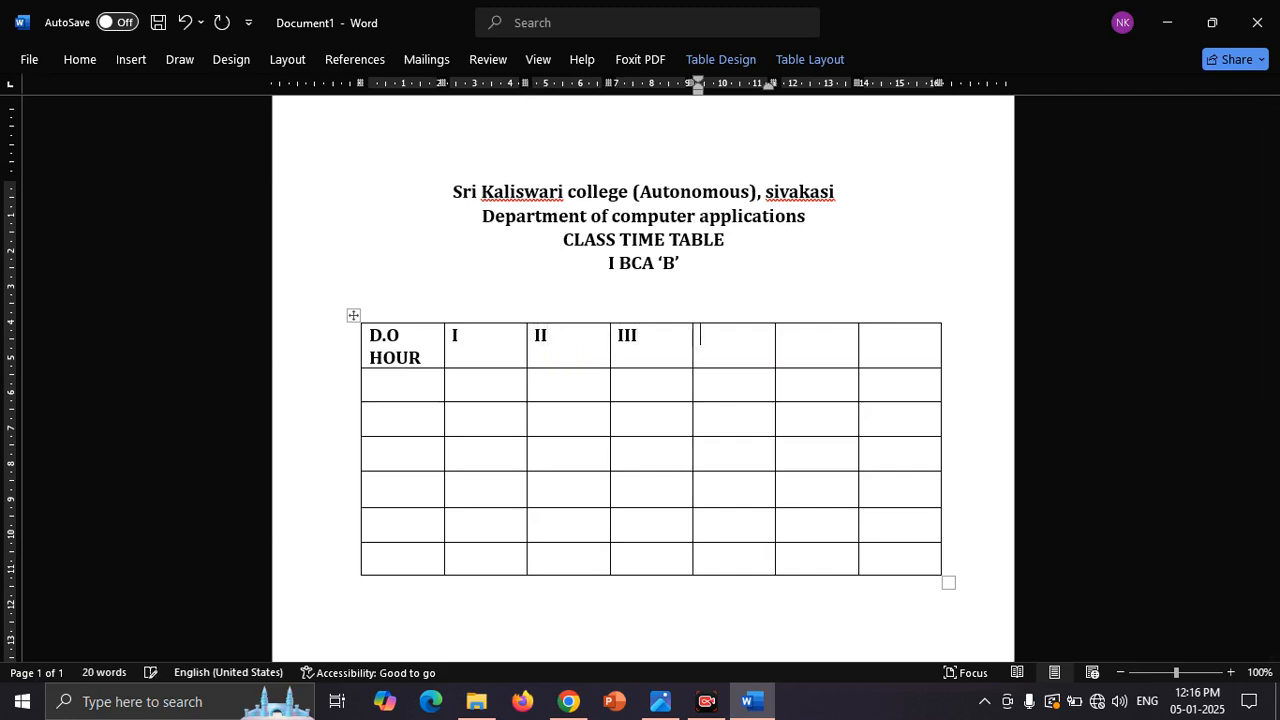
type("IV")
key("Tab")
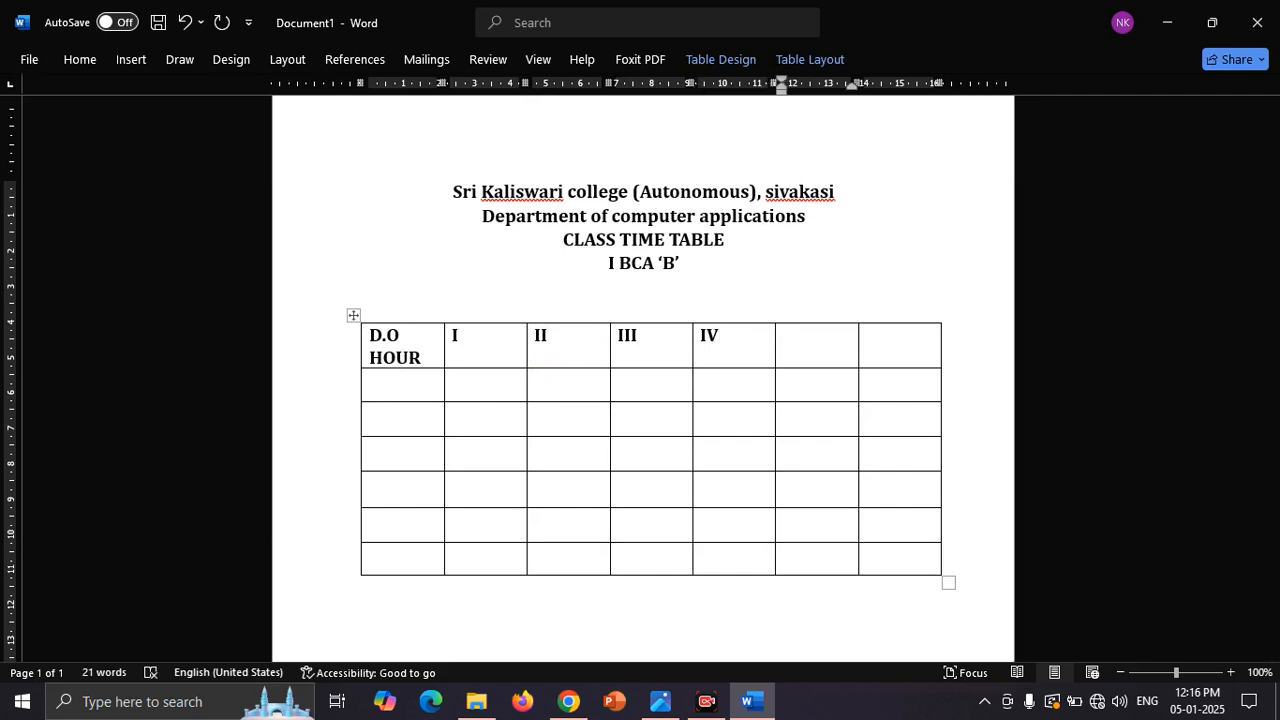
type("V")
key("Tab")
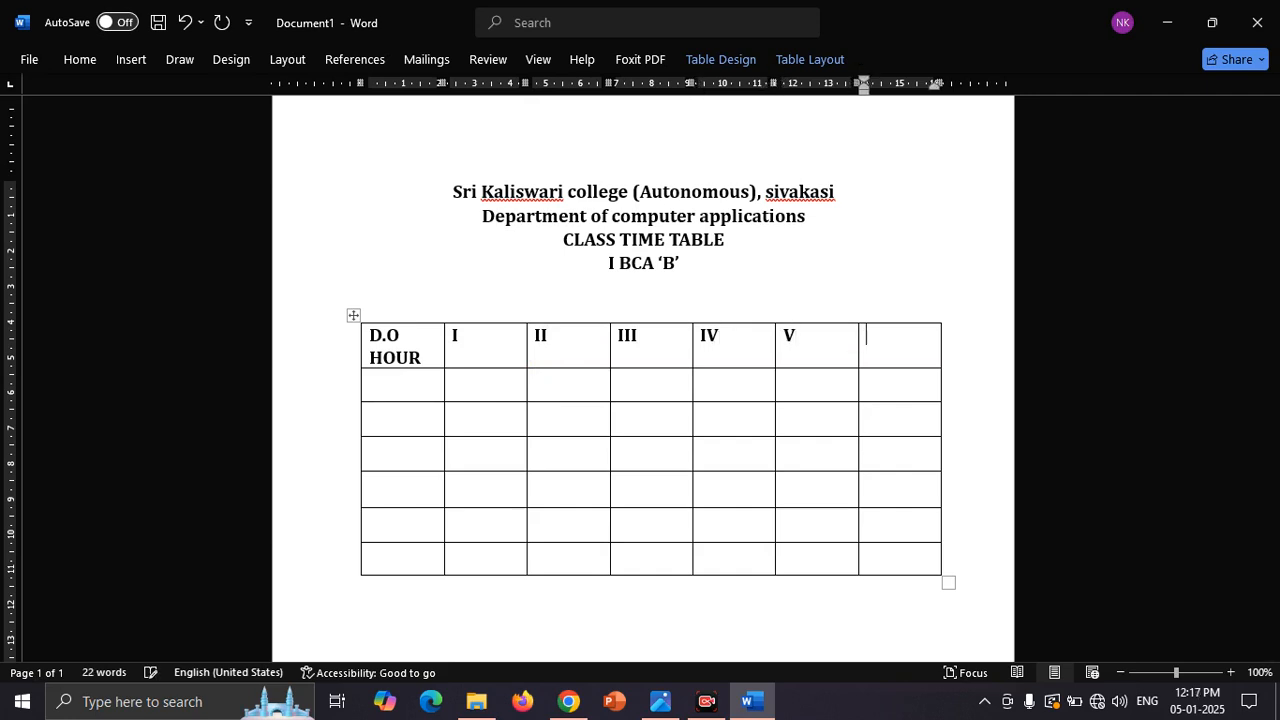
type("VI")
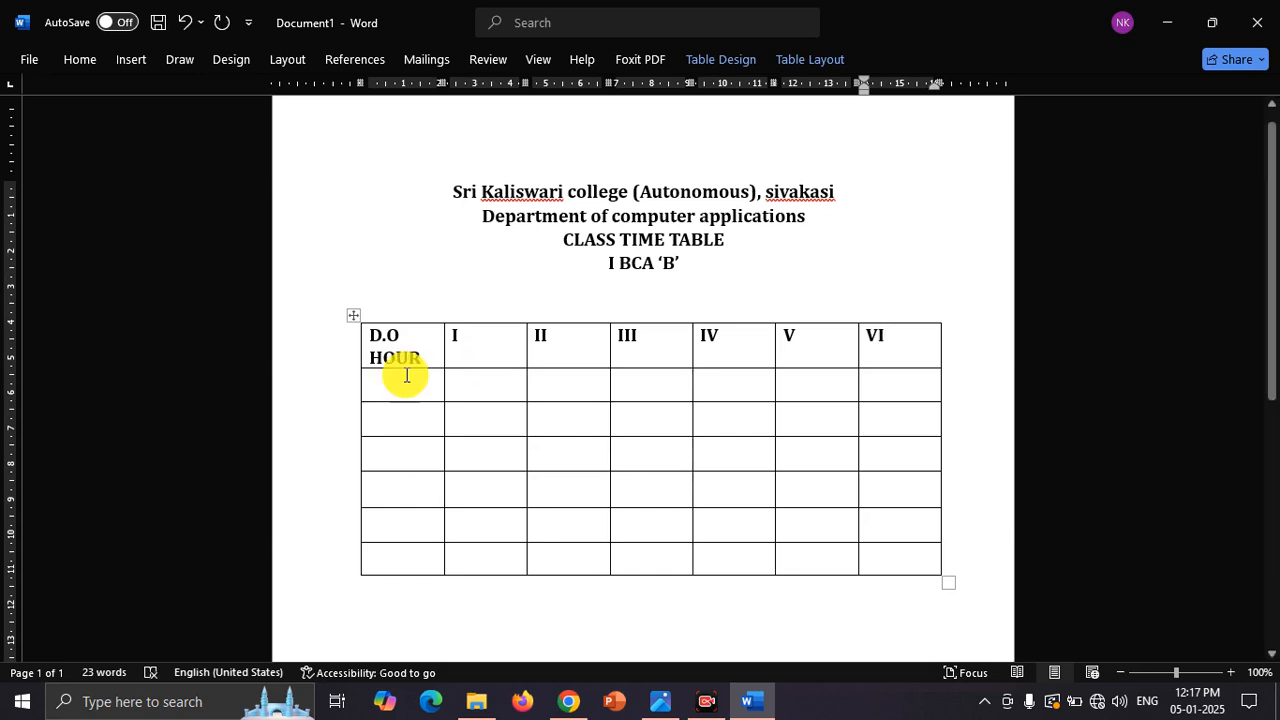
Step: Label the six rows below "D.O HOUR" in the first column with I, II, III, IV, V and VI
left_click(392, 384)
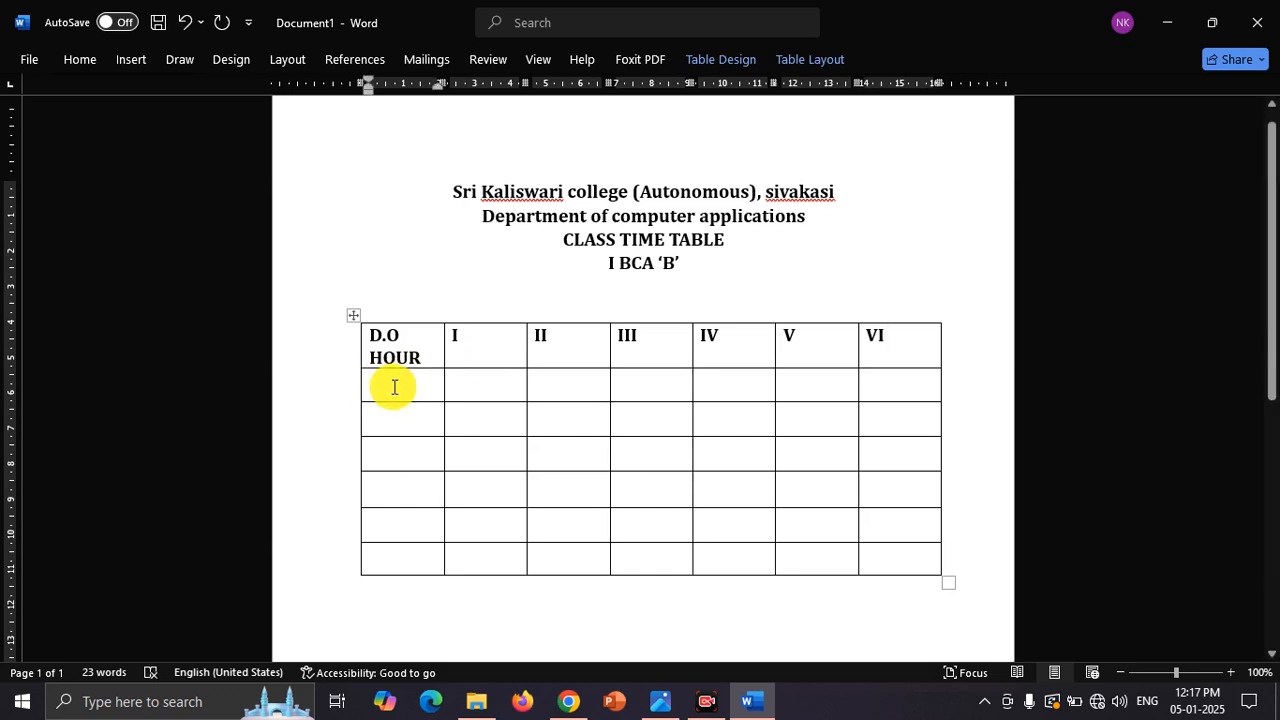
type("I")
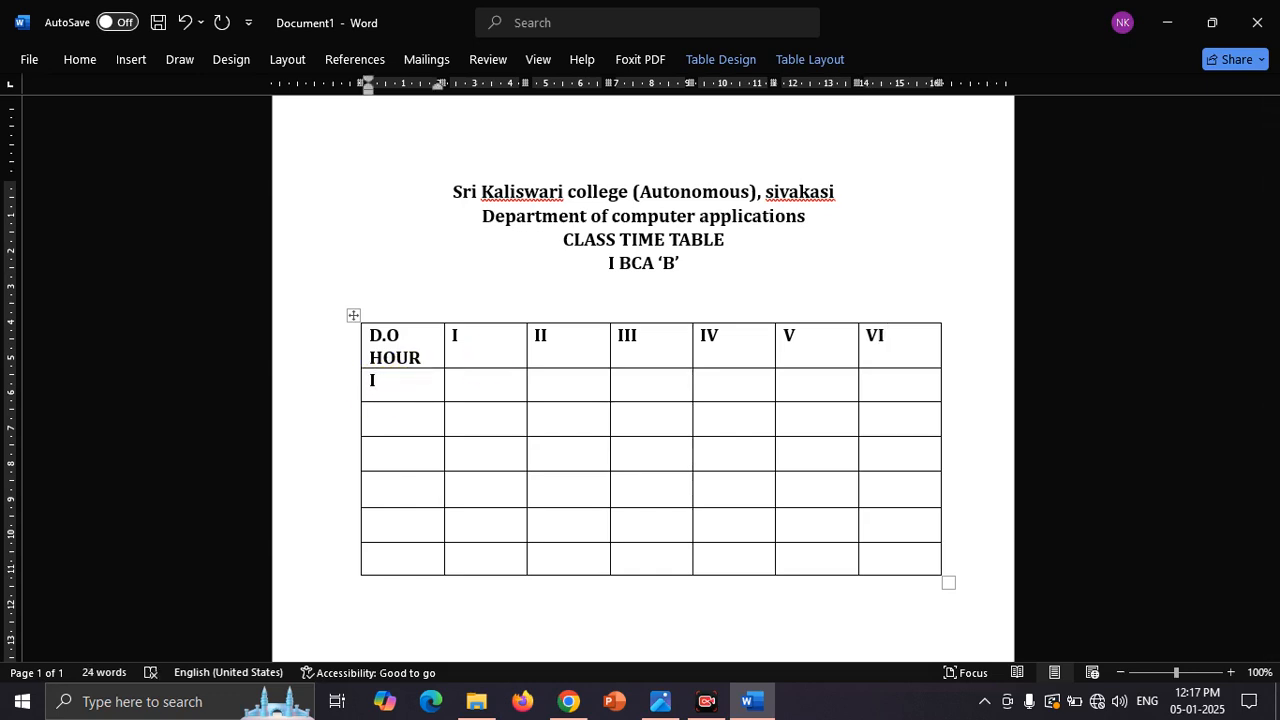
key("Return")
key("BackSpace")
key("Down")
type("II")
key("Down")
type("III")
key("Down")
type("IV")
key("Down")
type("V")
key("Down")
type("V")
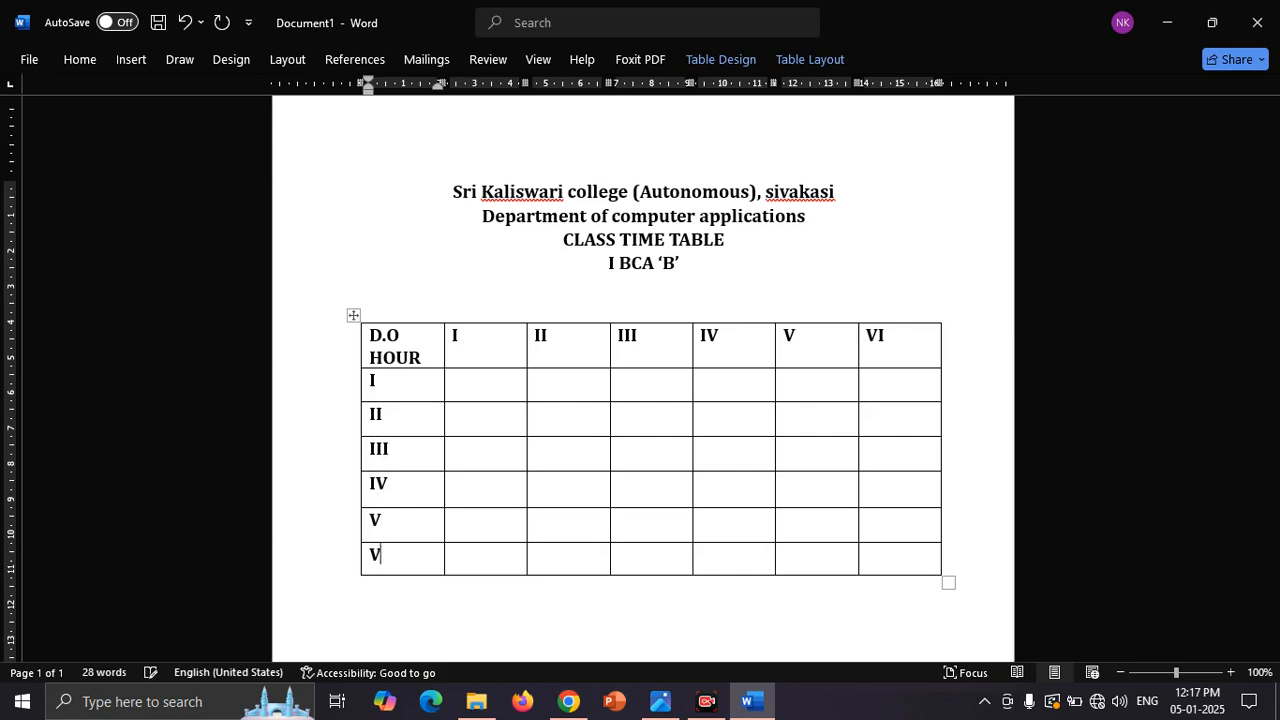
type("I")
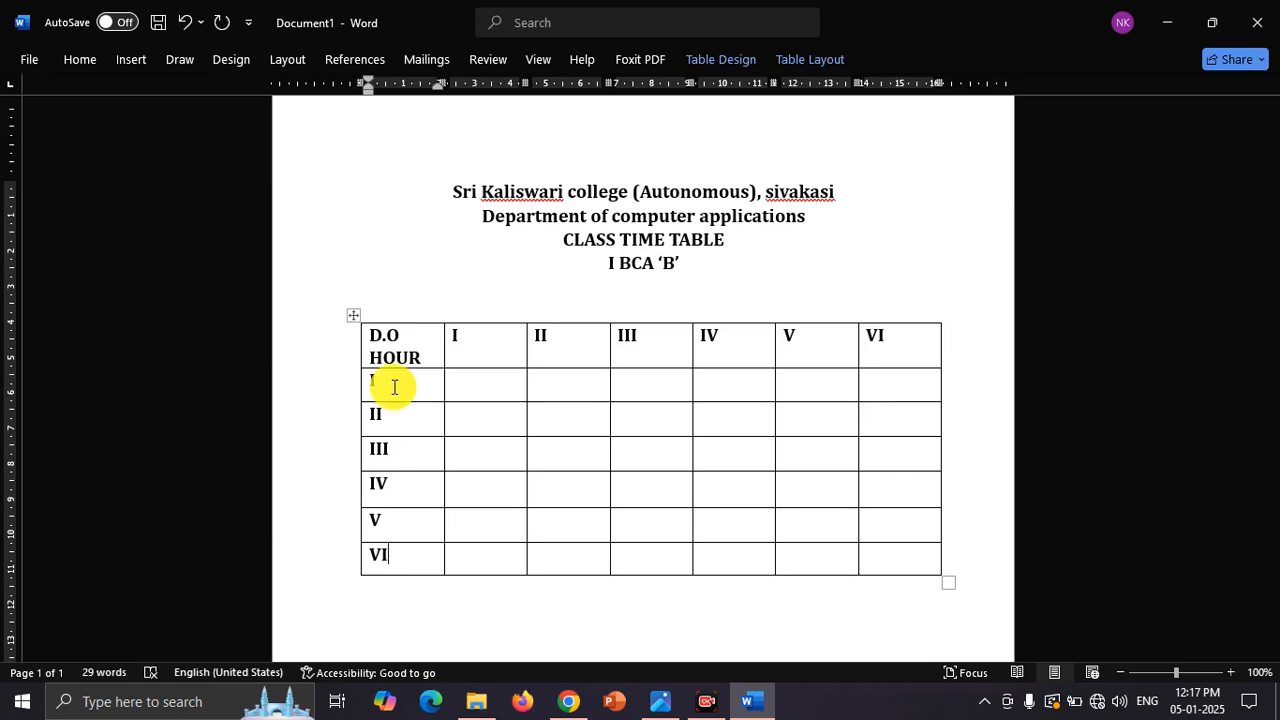
Step: Following the timetable photo, enter C++, TAM and C++ for hours I to III in the day I row
key("alt+Tab")
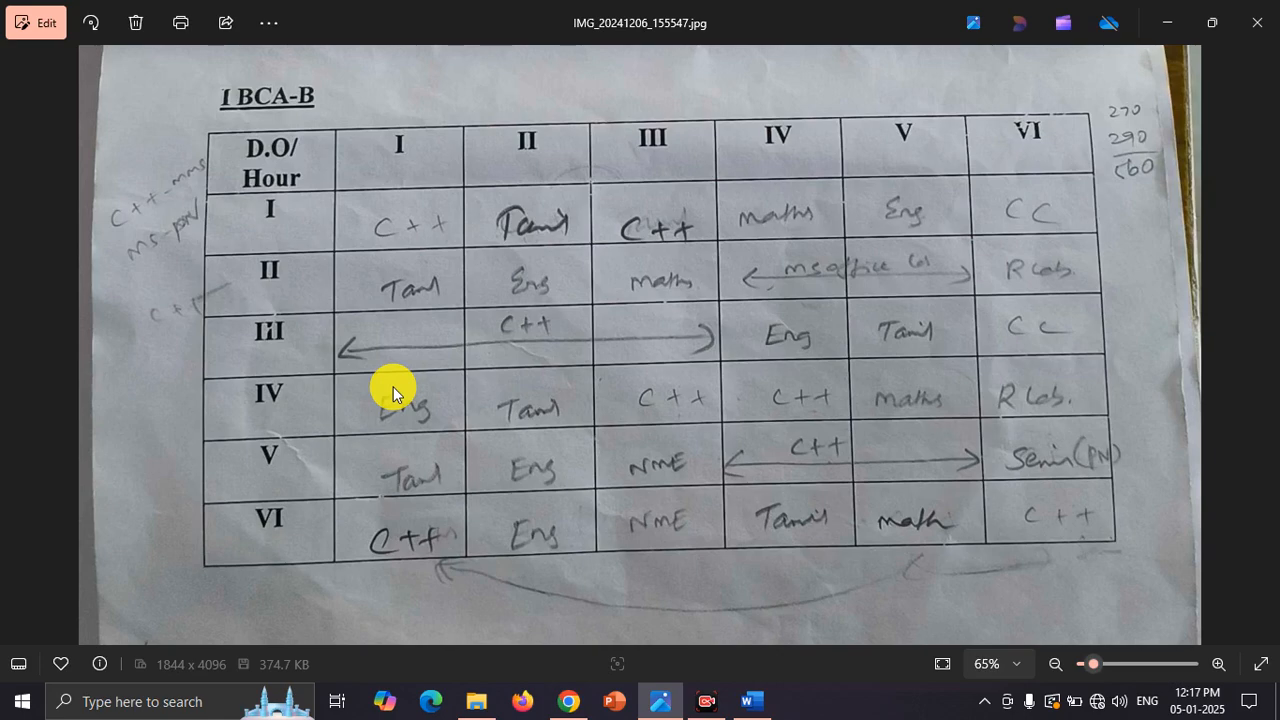
key("alt+Tab")
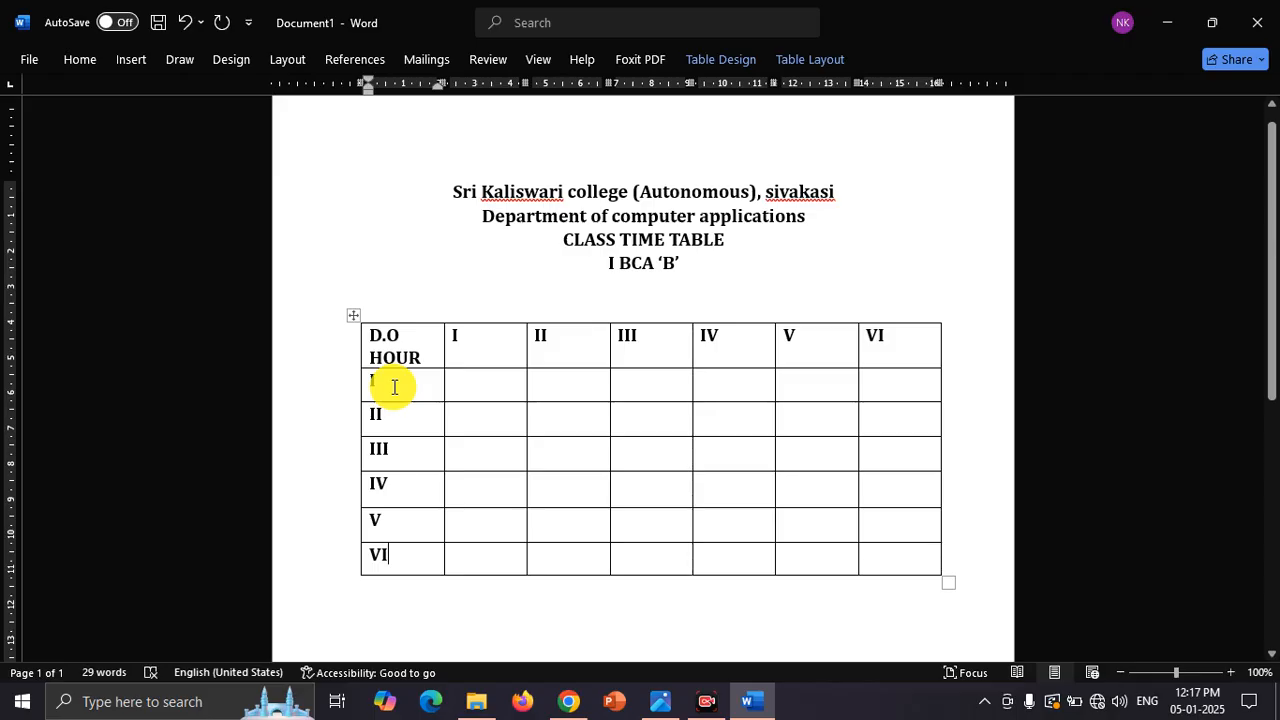
left_click(463, 396)
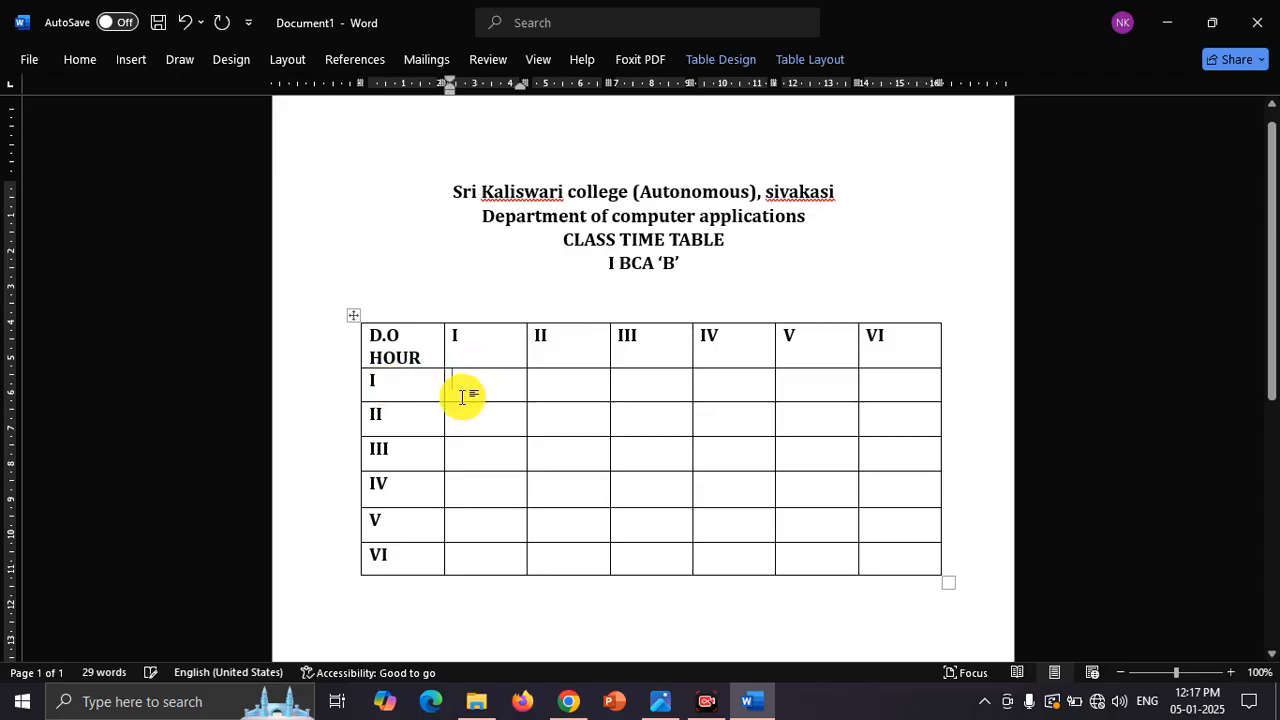
type("C++")
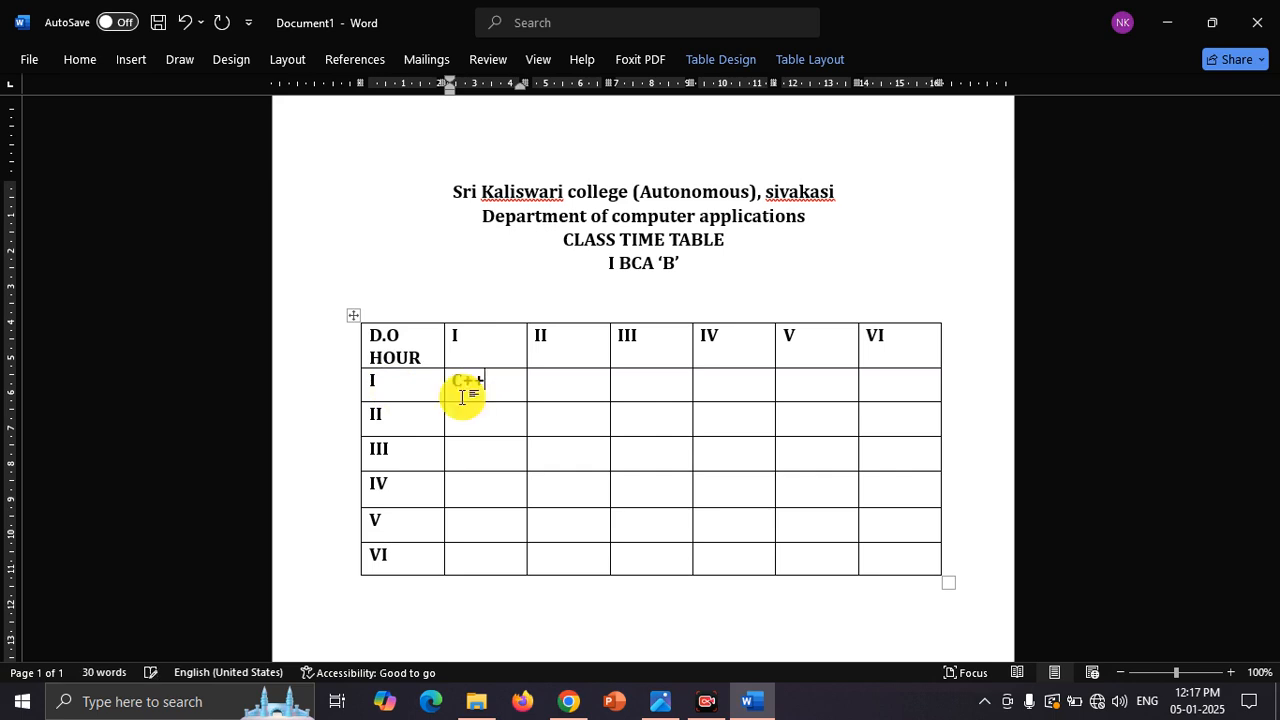
key("Tab")
type("TAM")
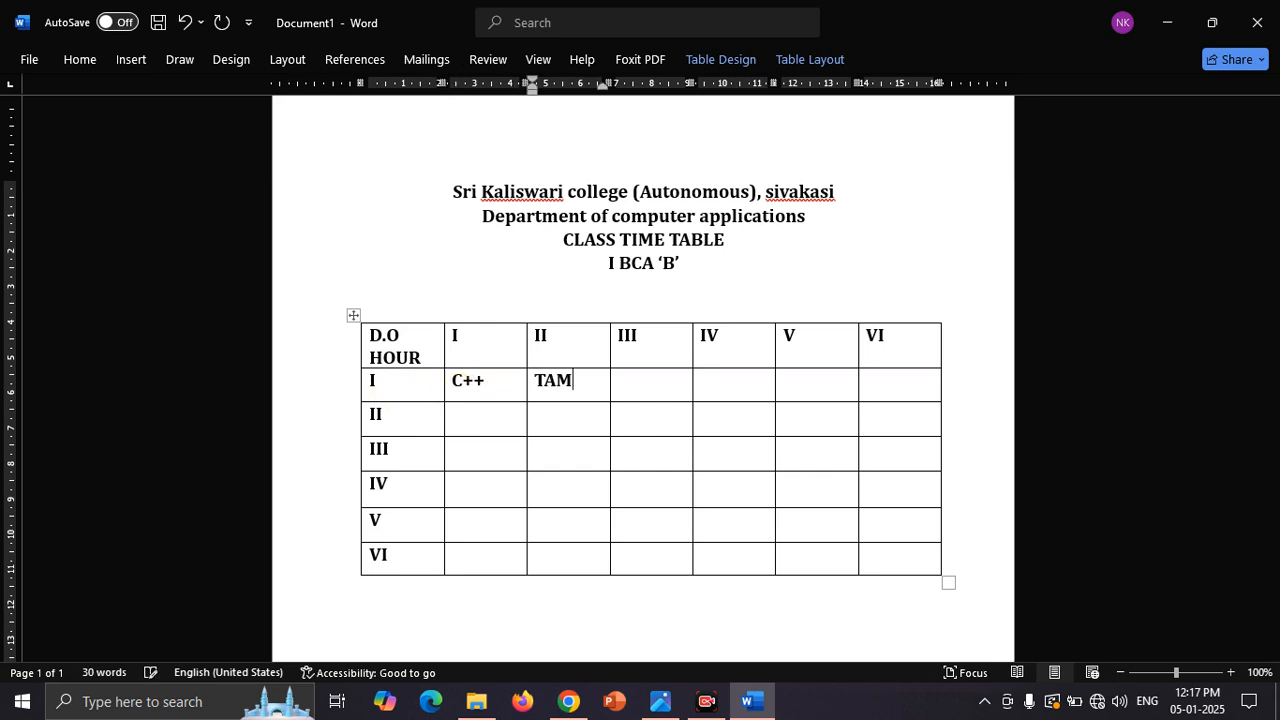
key("alt+Tab")
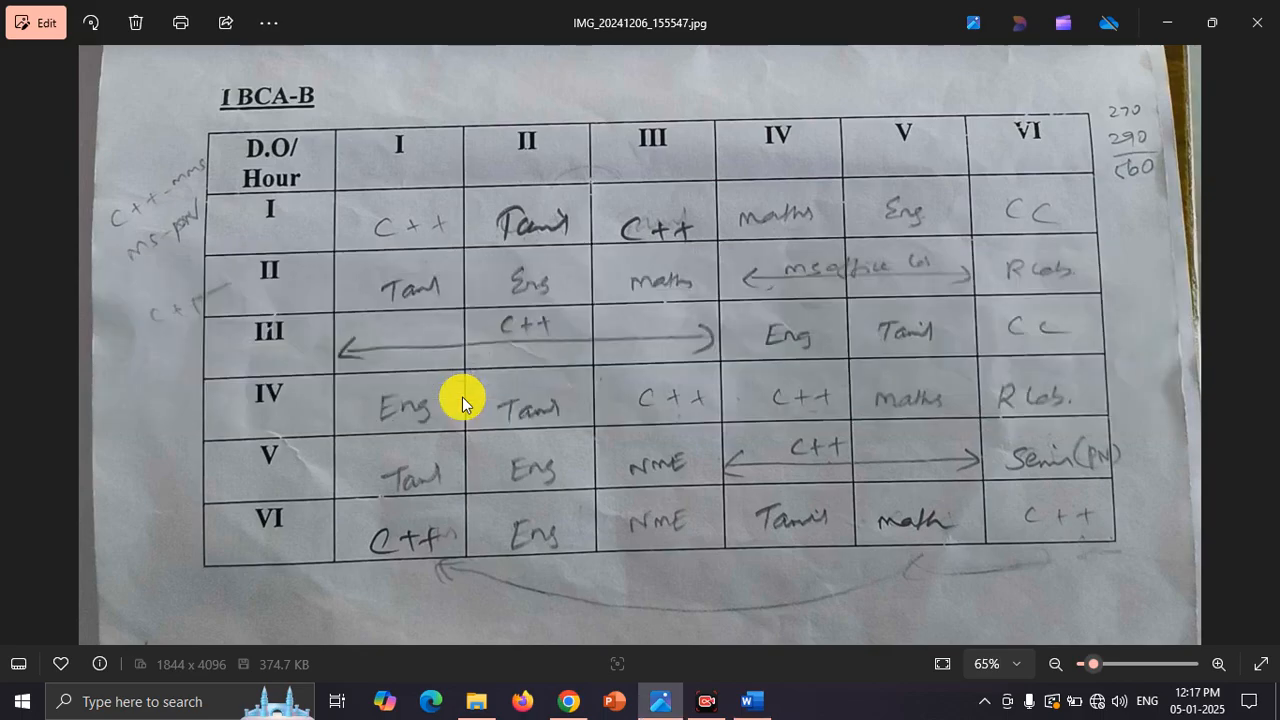
key("alt+Tab")
key("Tab")
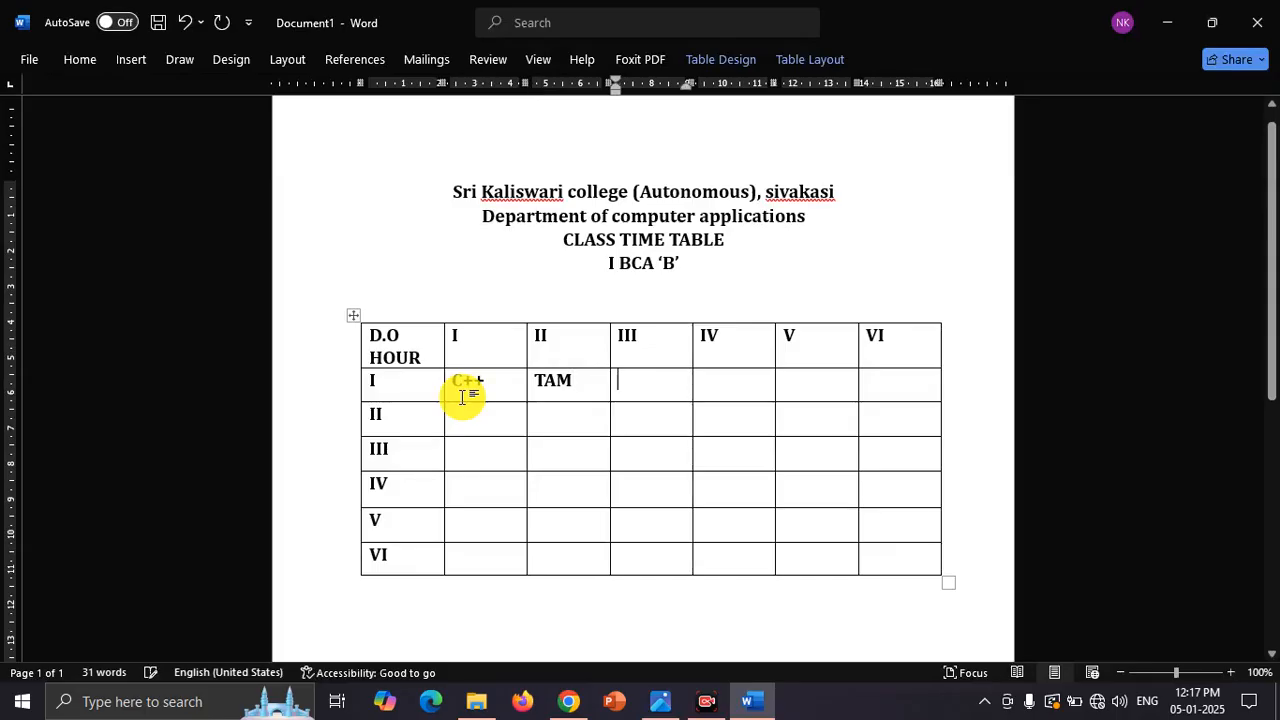
type("C++")
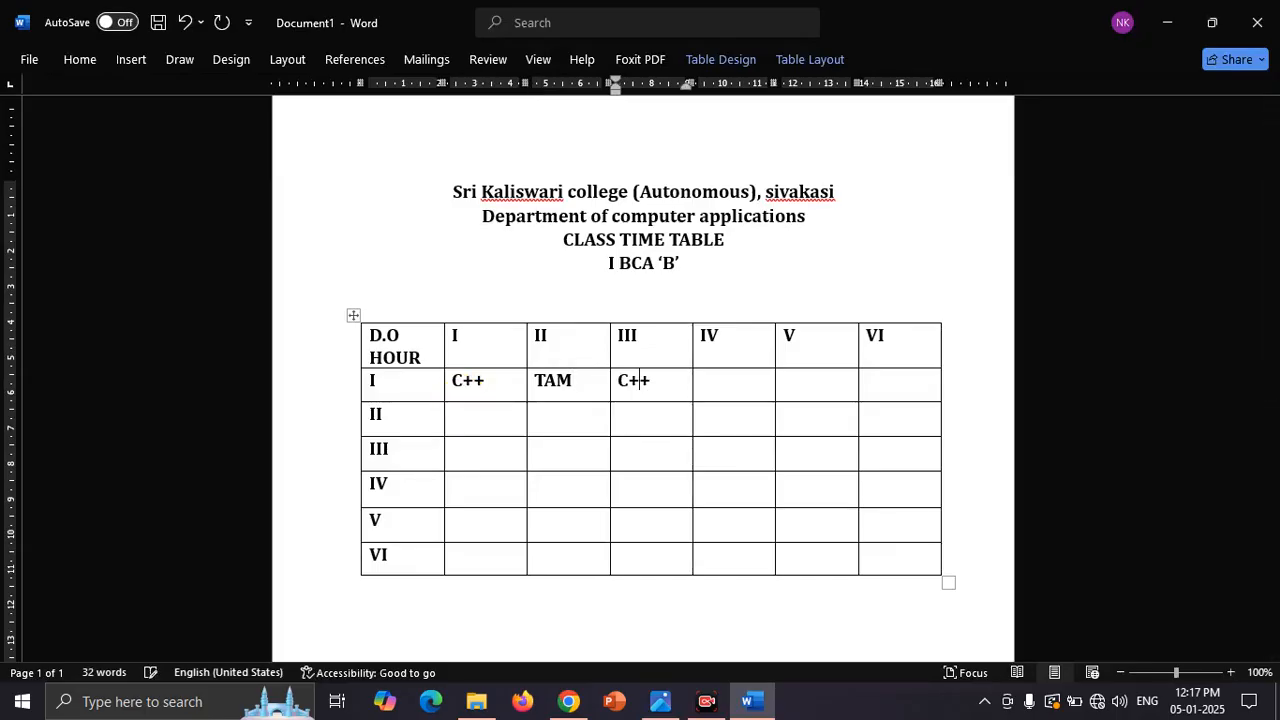
key("alt+Tab")
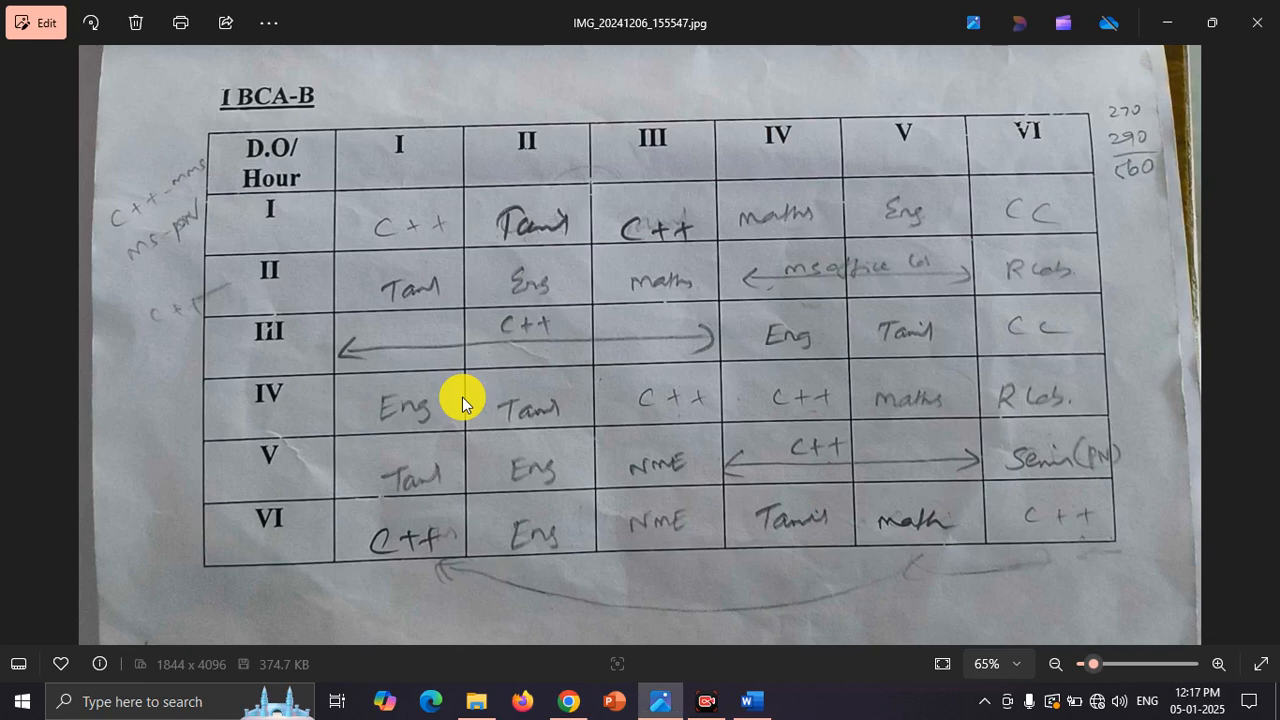
key("alt+Tab")
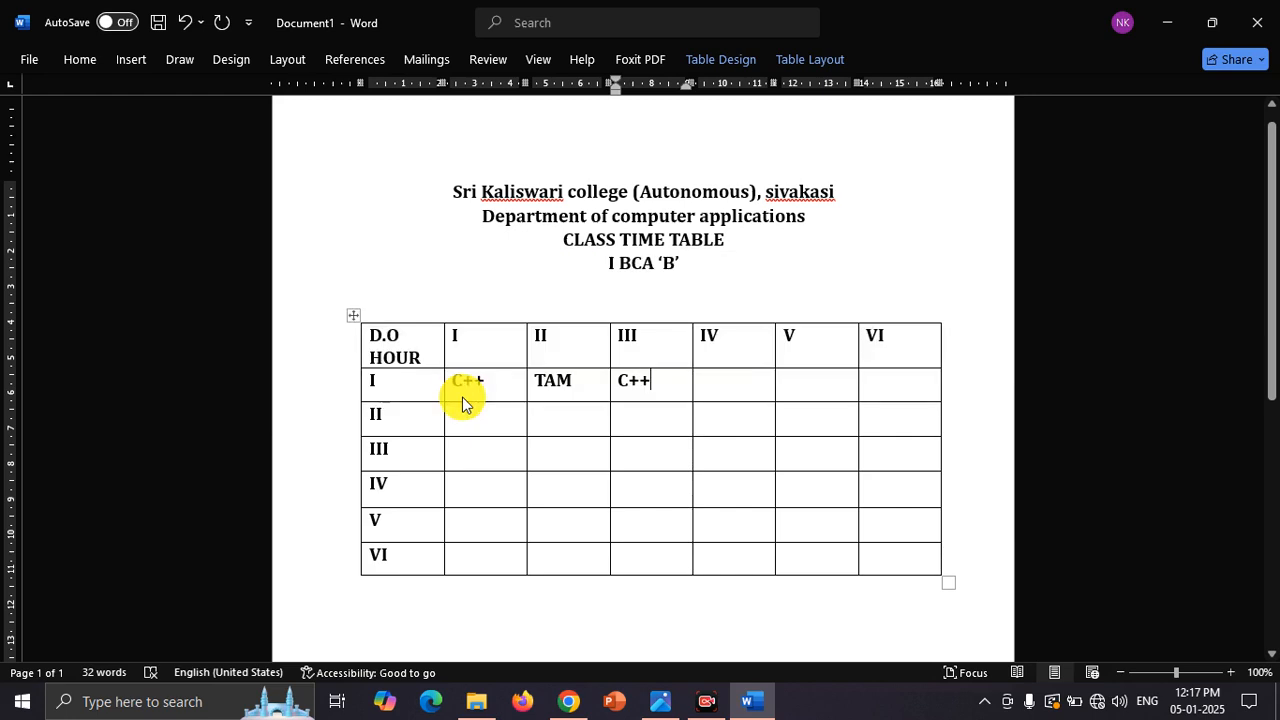